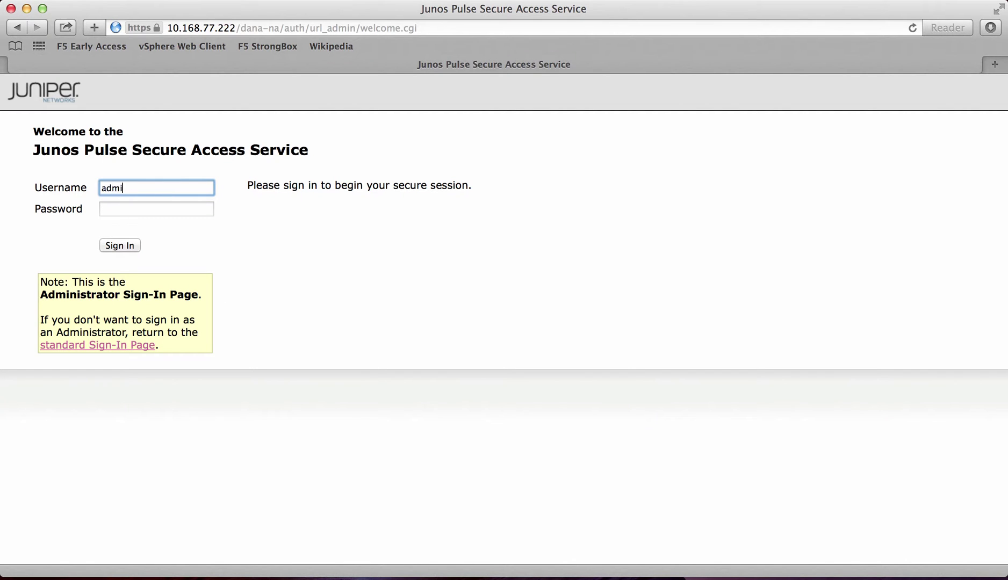
Step: Sign in to the admin console with the administrator username and password
text(n1)
key(Tab)
text(•••••)
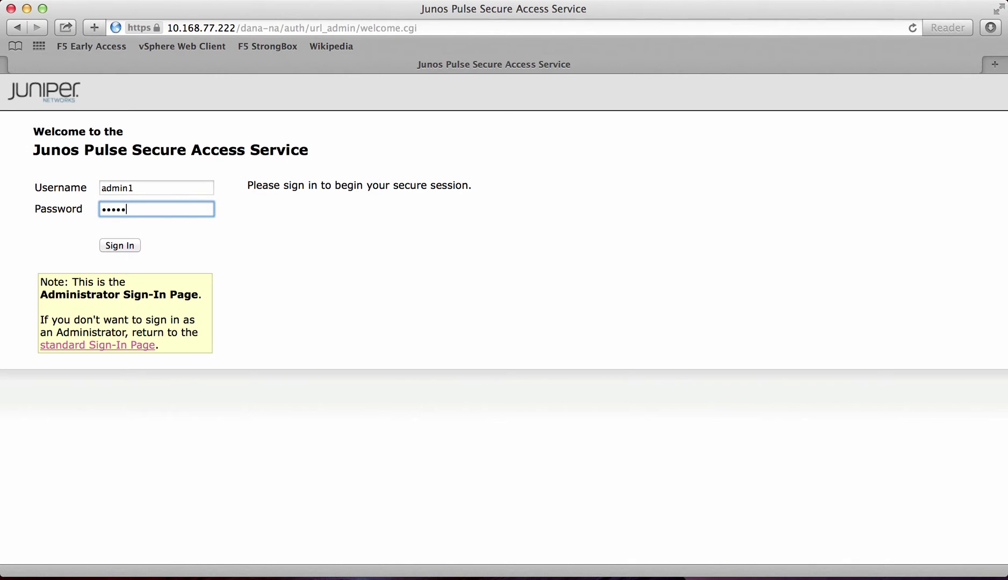
text(•)
key(Return)
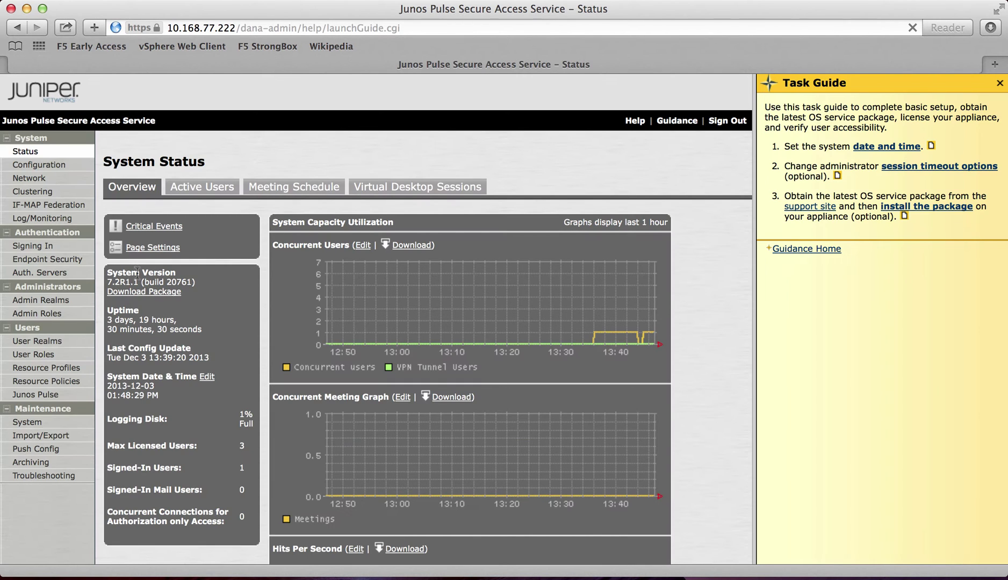
Step: Go to Resource Profiles > Terminal Services, showing the existing Test VNC profile
click(40, 370)
scroll(211, 398, down, 2)
click(181, 457)
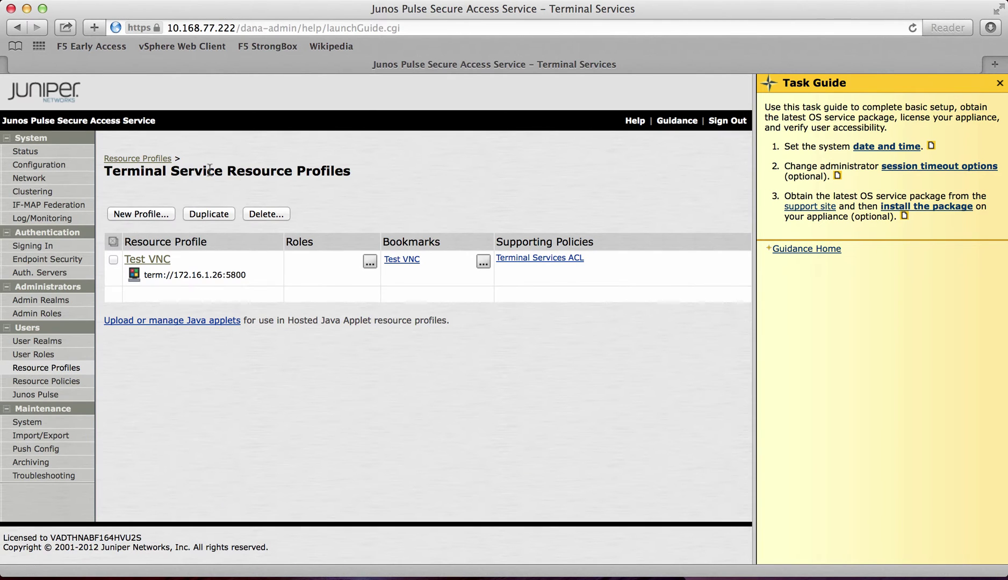
Step: Start a new Windows Terminal Services profile named 'Test box'
click(142, 214)
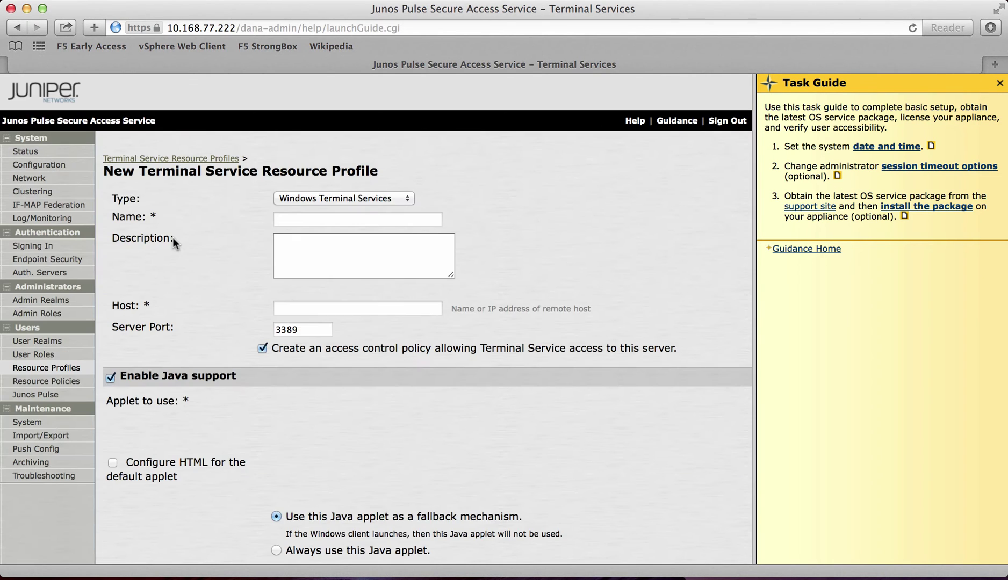
click(371, 199)
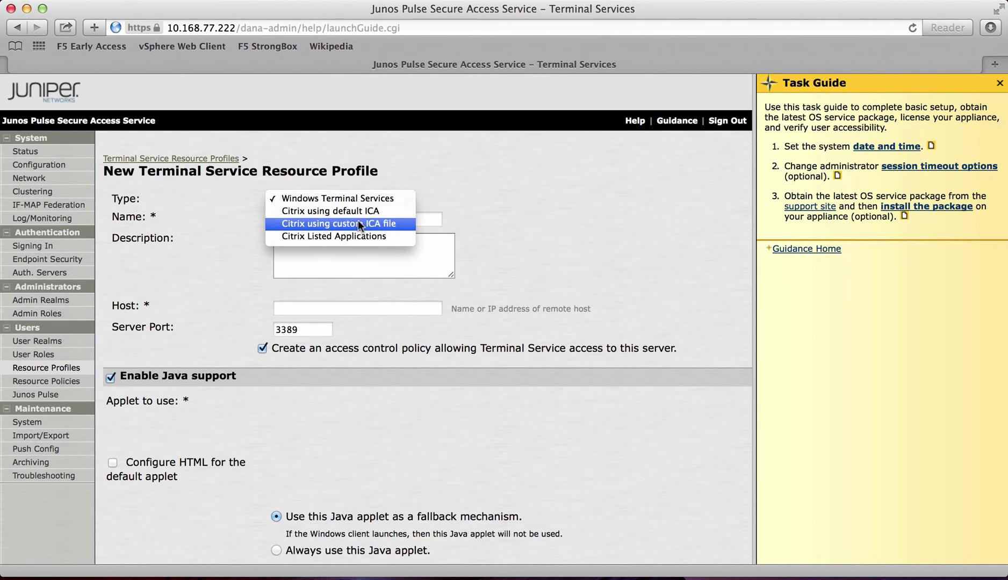
click(374, 198)
click(301, 216)
text(Test)
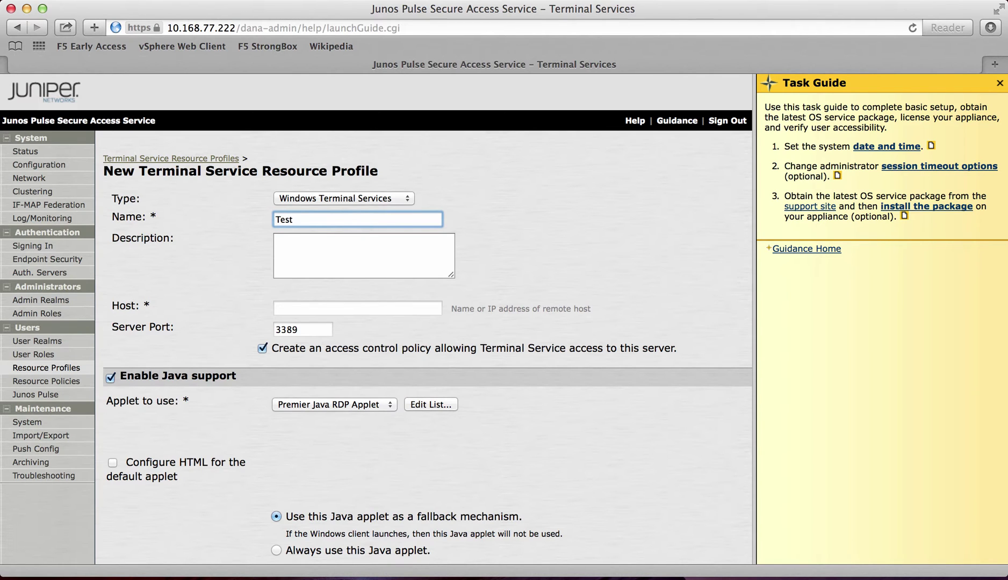
text( box)
Step: Set the profile's host to 10.18.1.10, keeping port 3389
click(307, 307)
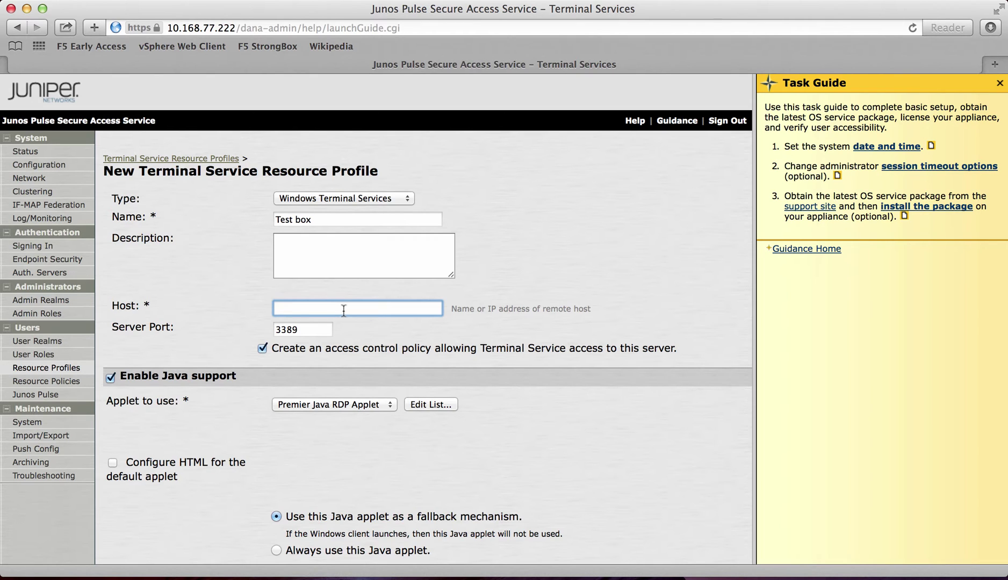
text(10.18.)
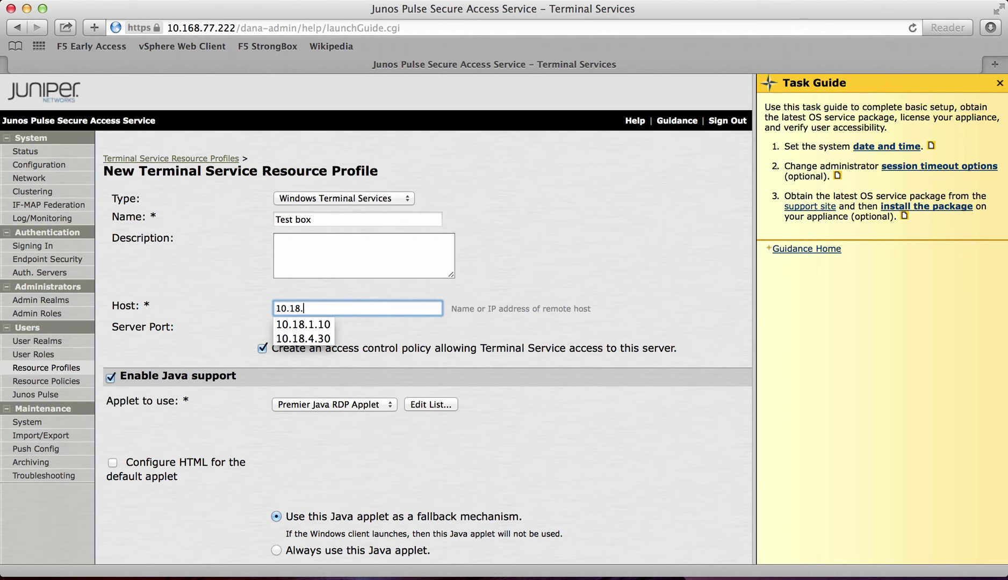
text(10)
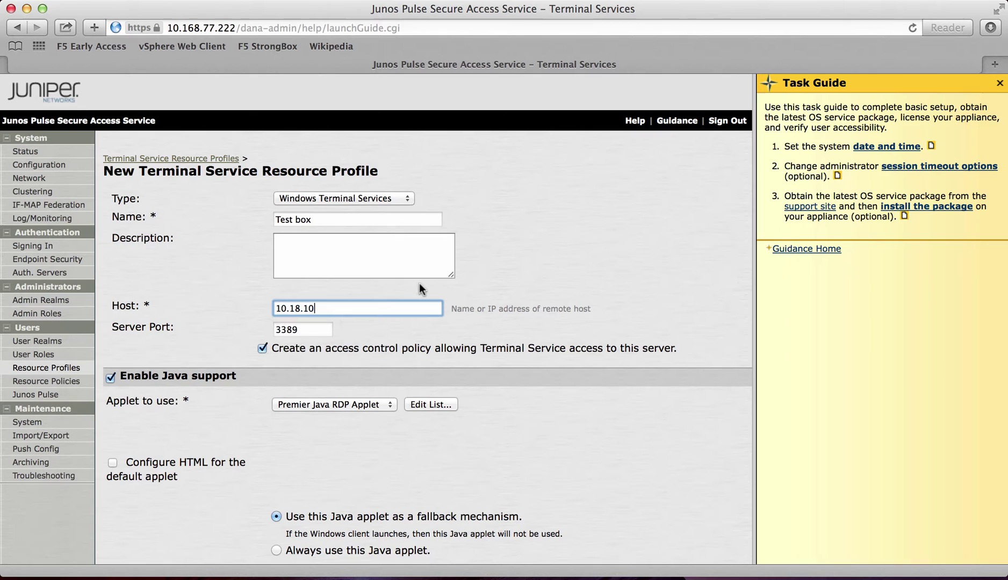
key(BackSpace)
key(BackSpace)
text(1.10)
click(516, 245)
scroll(516, 245, down, 3)
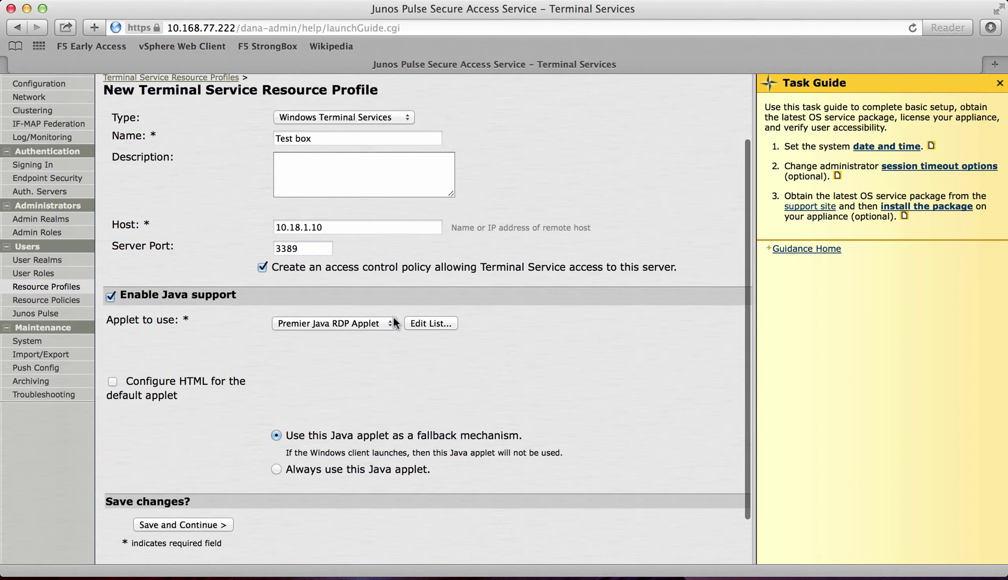
scroll(383, 325, down, 2)
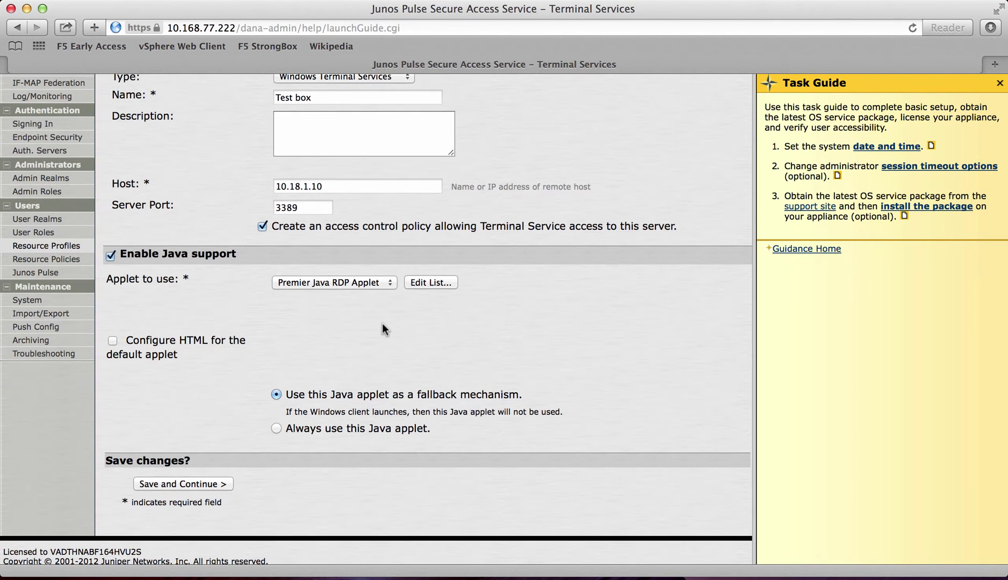
Step: Save the Test box profile and add the Users role to its assigned roles
click(196, 482)
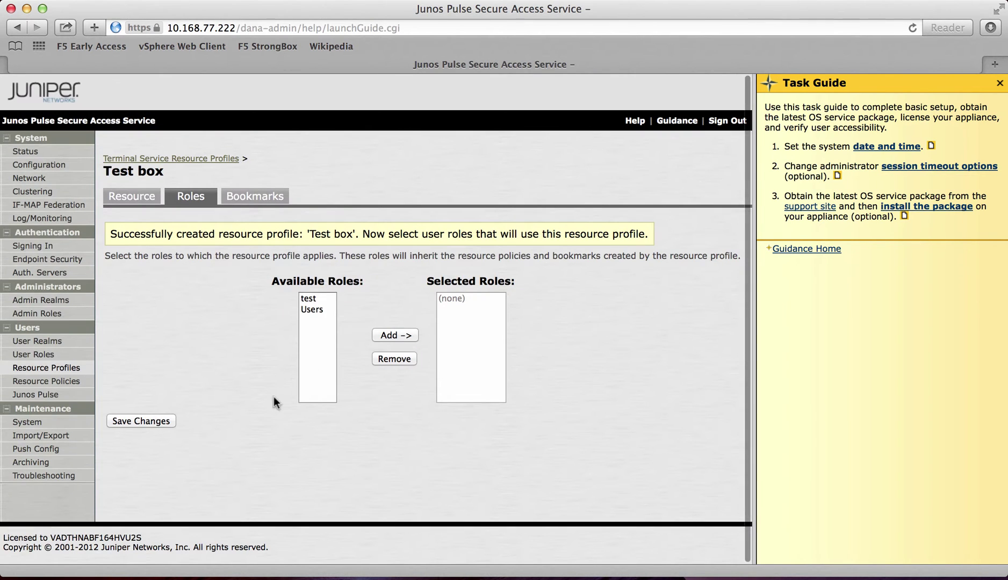
click(312, 310)
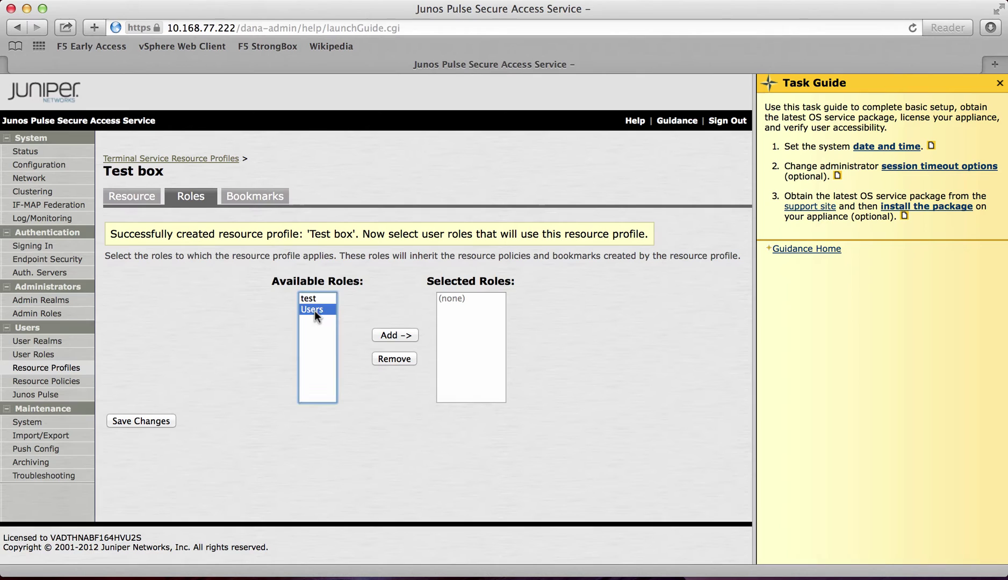
click(399, 334)
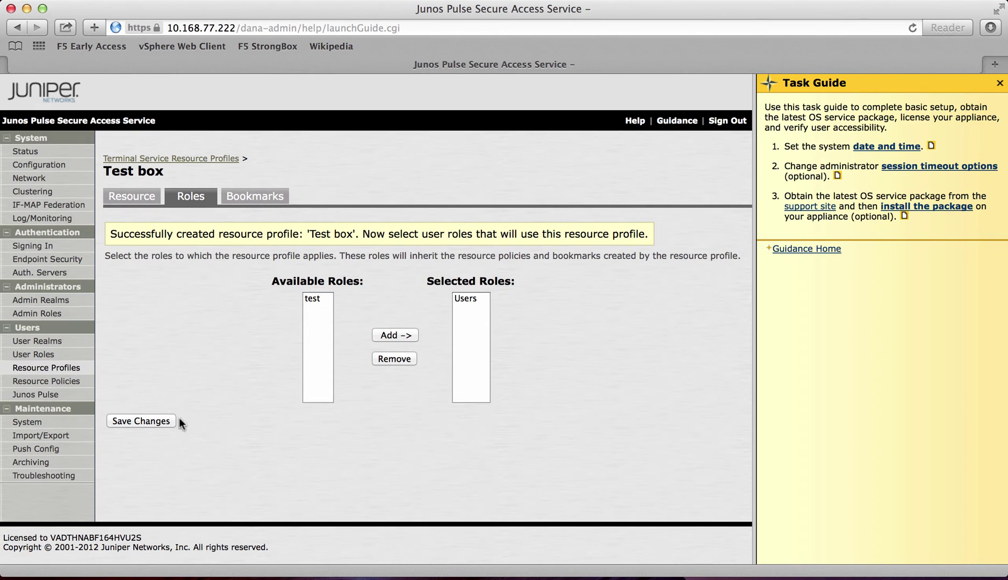
click(141, 422)
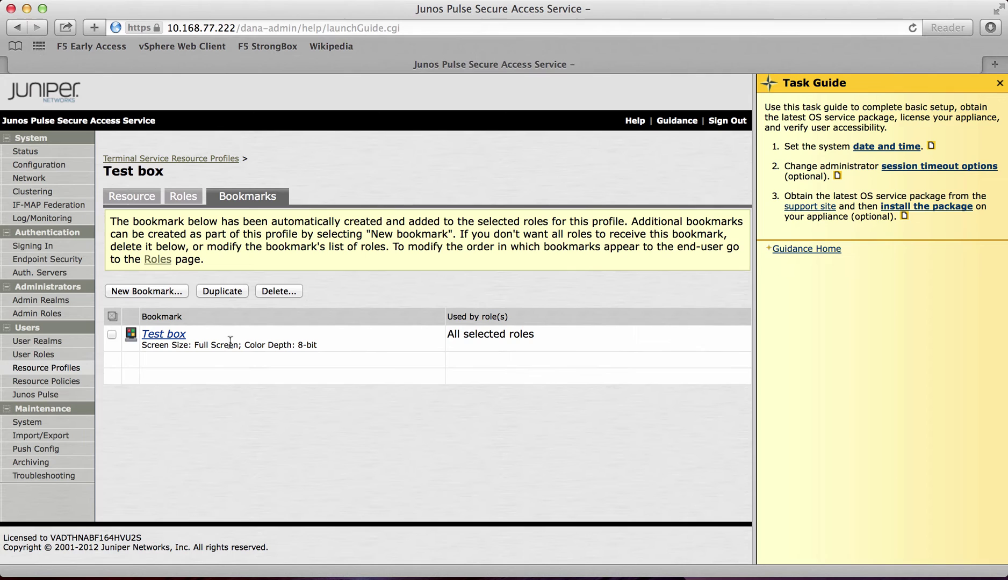
Step: Set the Test box bookmark to Full Screen with 32-bit (True Color) depth
click(164, 335)
scroll(233, 391, down, 2)
scroll(234, 391, down, 3)
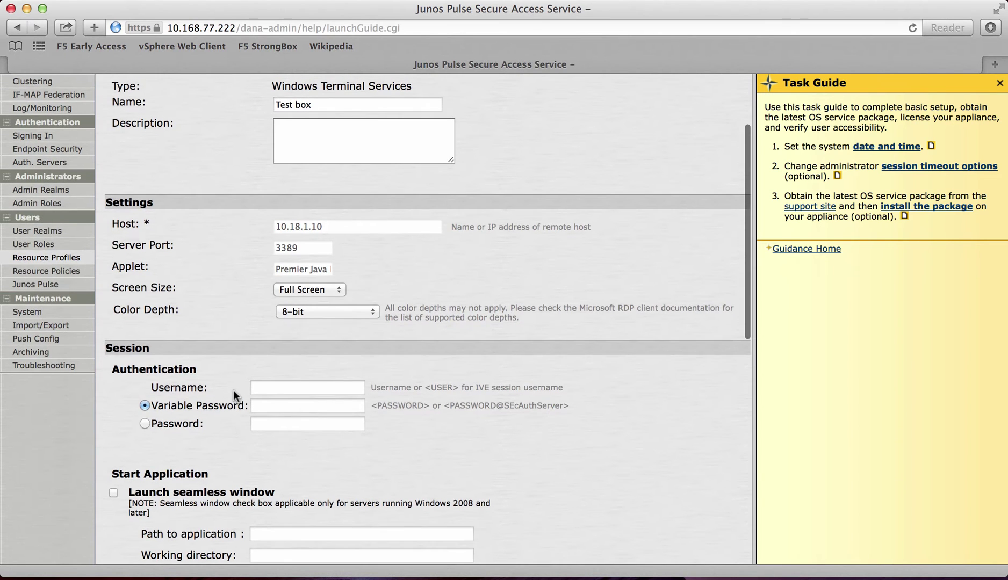
scroll(234, 390, up, 3)
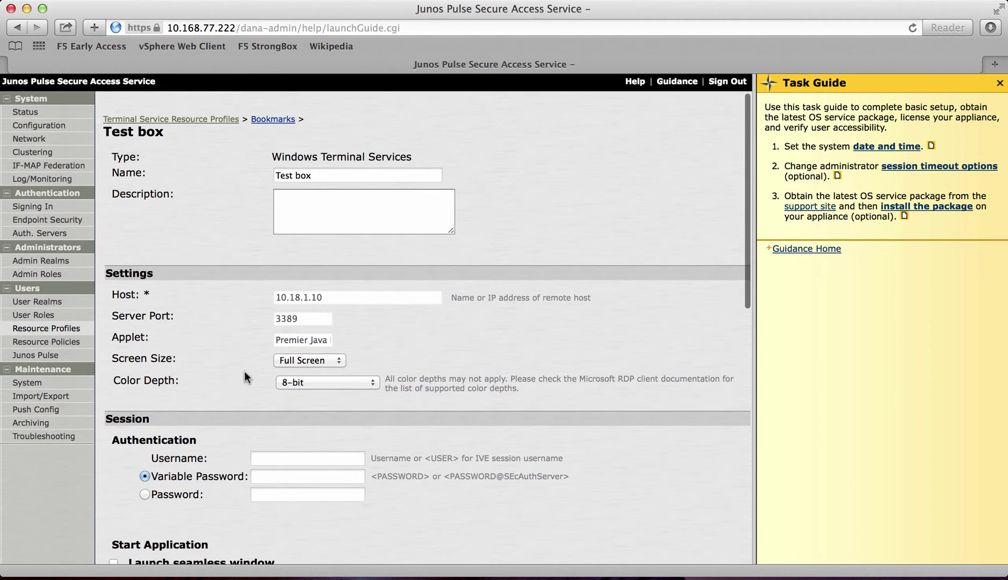
scroll(244, 374, down, 2)
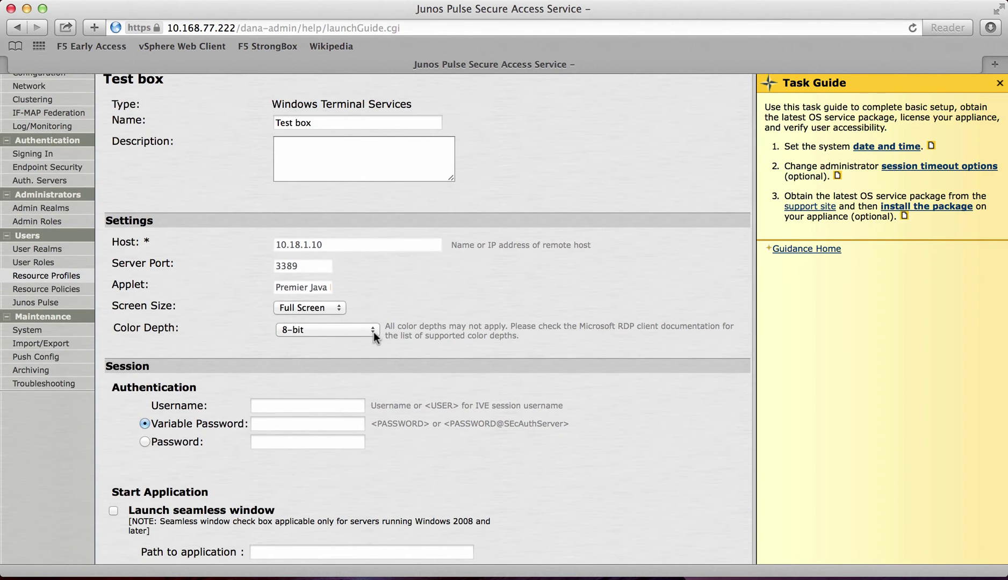
click(328, 309)
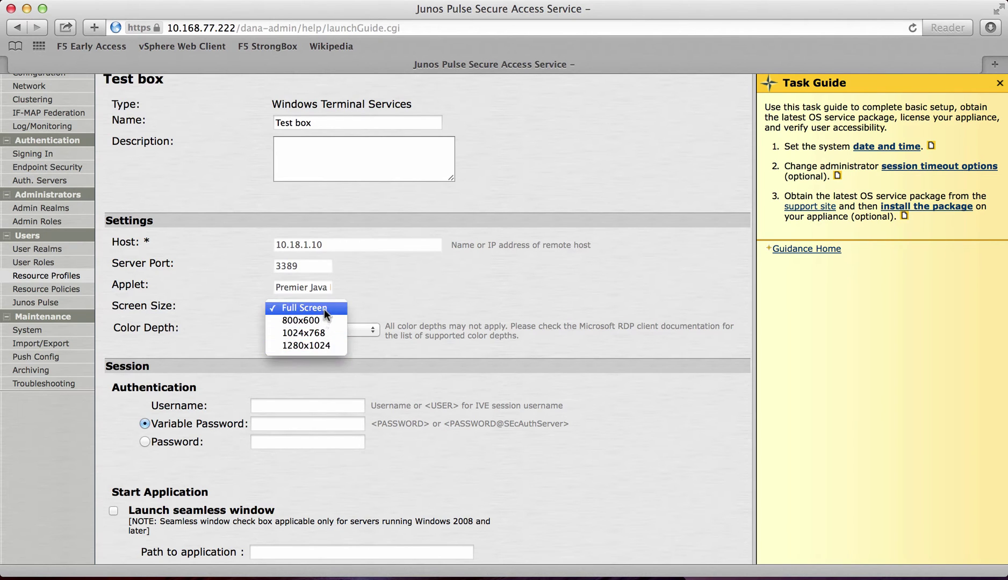
click(324, 308)
click(357, 330)
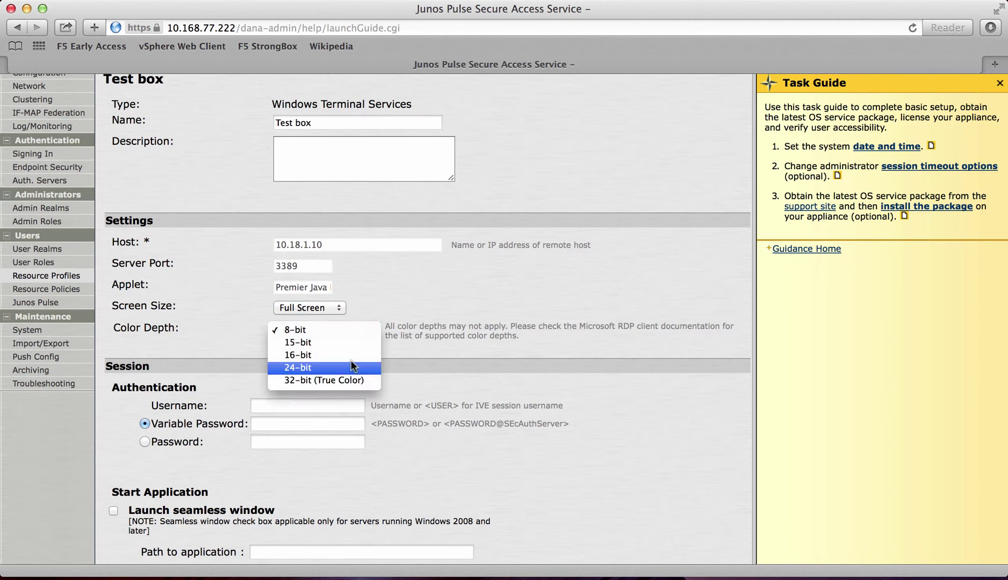
click(346, 378)
scroll(381, 291, down, 1)
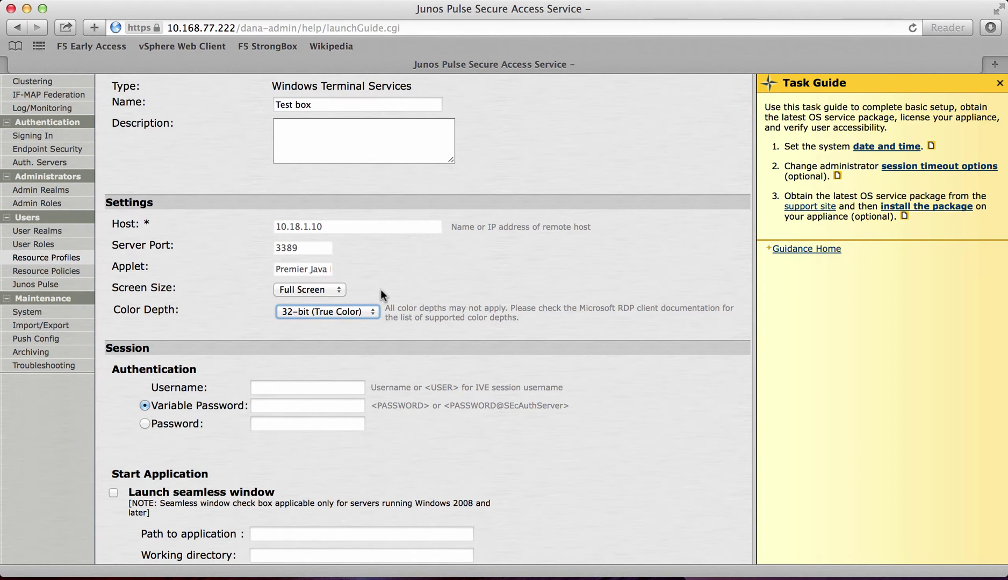
scroll(381, 289, down, 5)
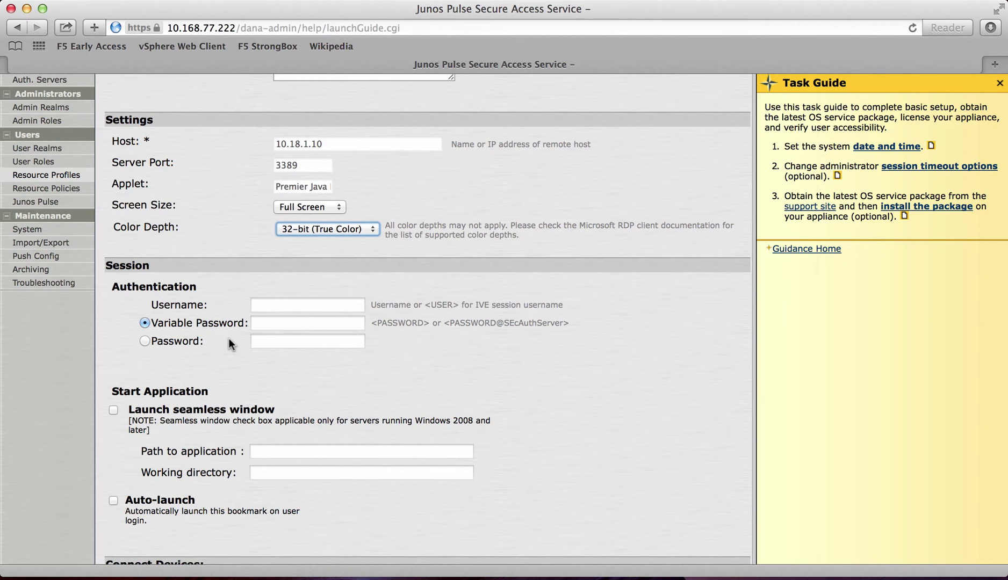
Step: Enable Connect COM Ports in the Test box bookmark's session options
scroll(229, 339, down, 5)
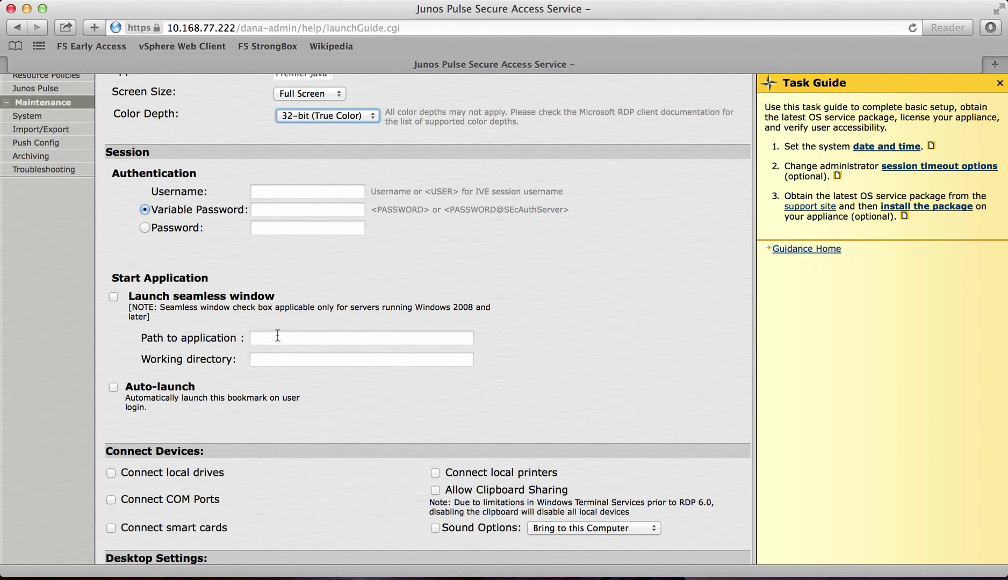
scroll(277, 336, down, 5)
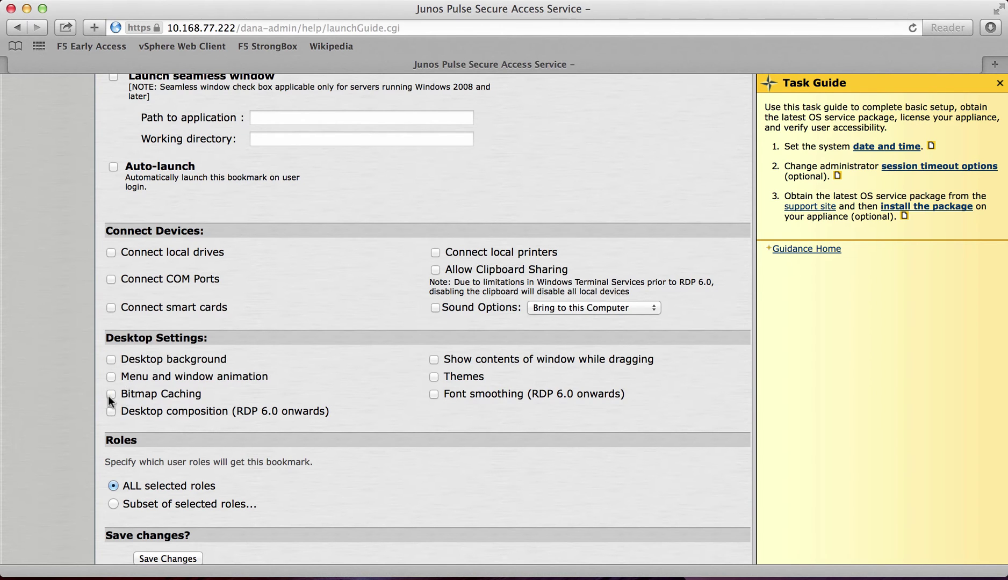
scroll(312, 377, down, 1)
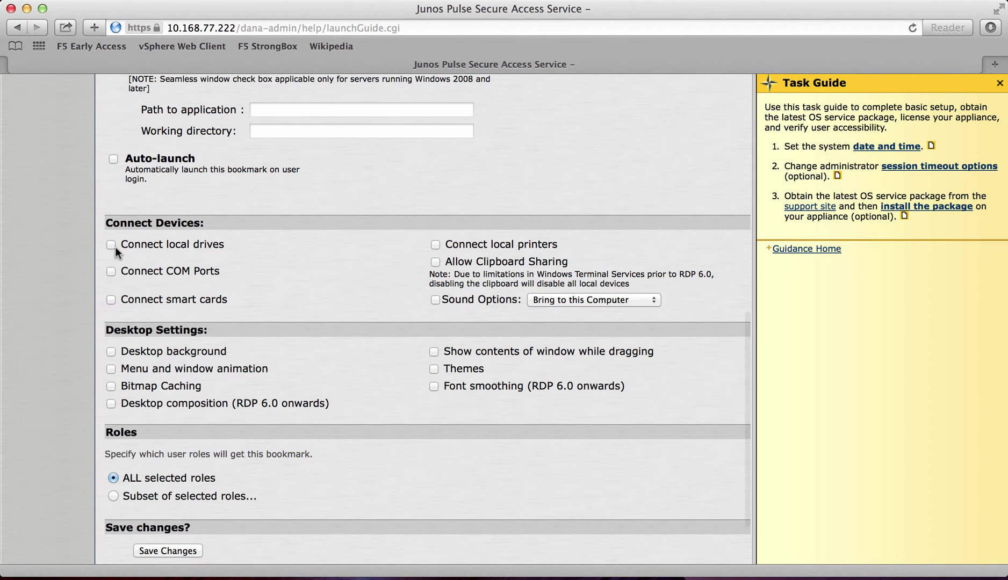
scroll(317, 291, down, 3)
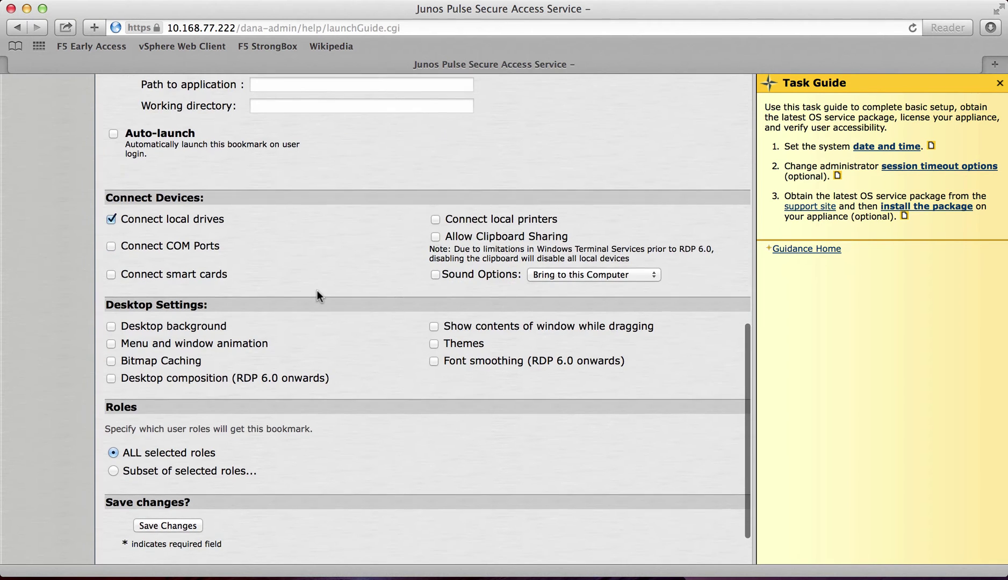
click(111, 246)
scroll(318, 297, down, 5)
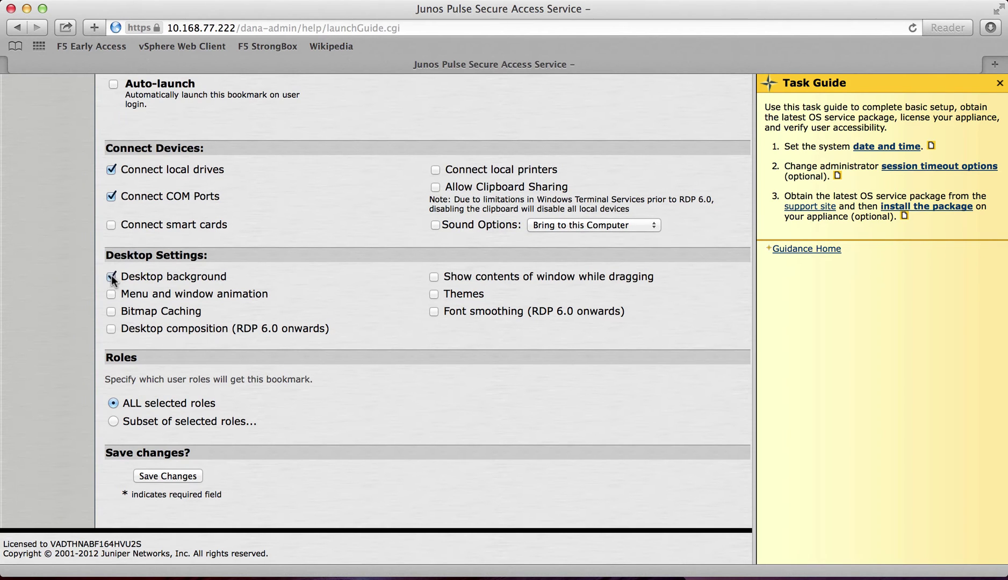
scroll(345, 364, down, 1)
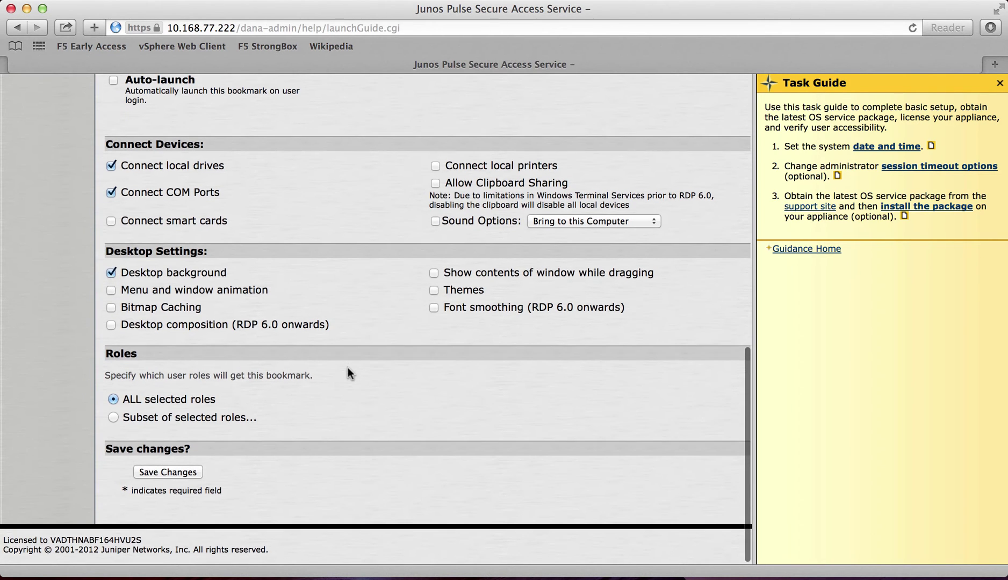
Step: Save the Test box bookmark and start a new Telnet/SSH resource profile
click(172, 472)
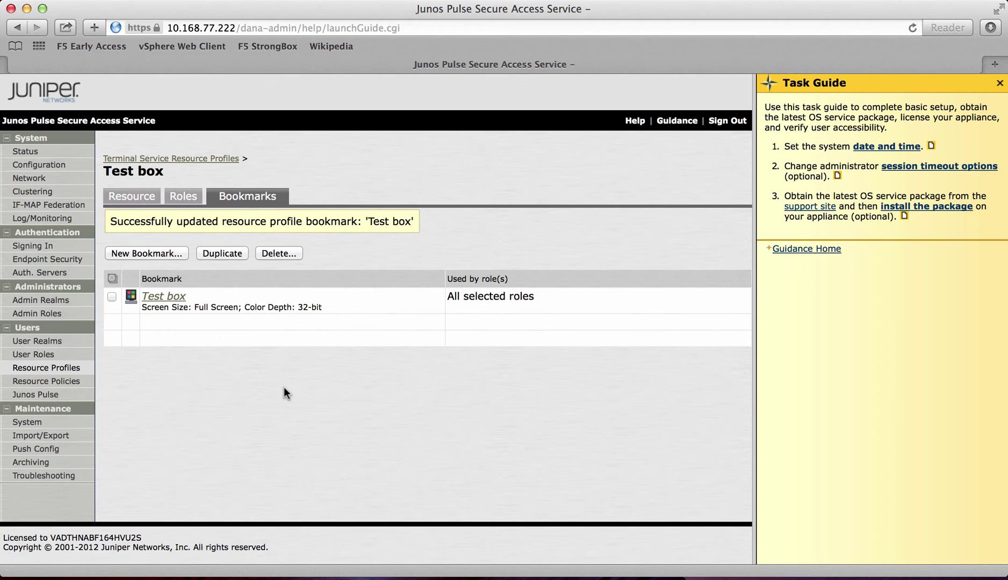
click(65, 373)
scroll(189, 385, down, 1)
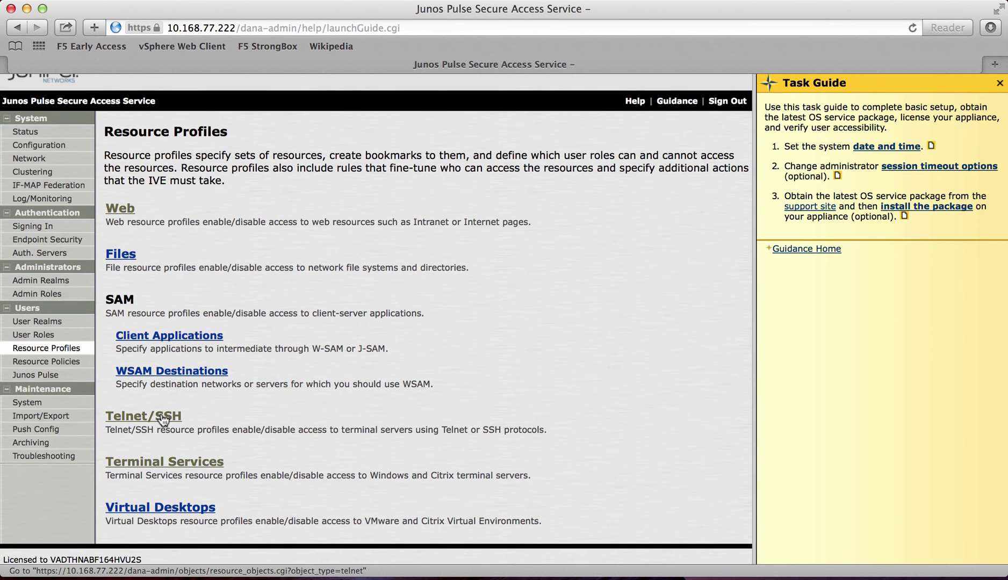
click(163, 418)
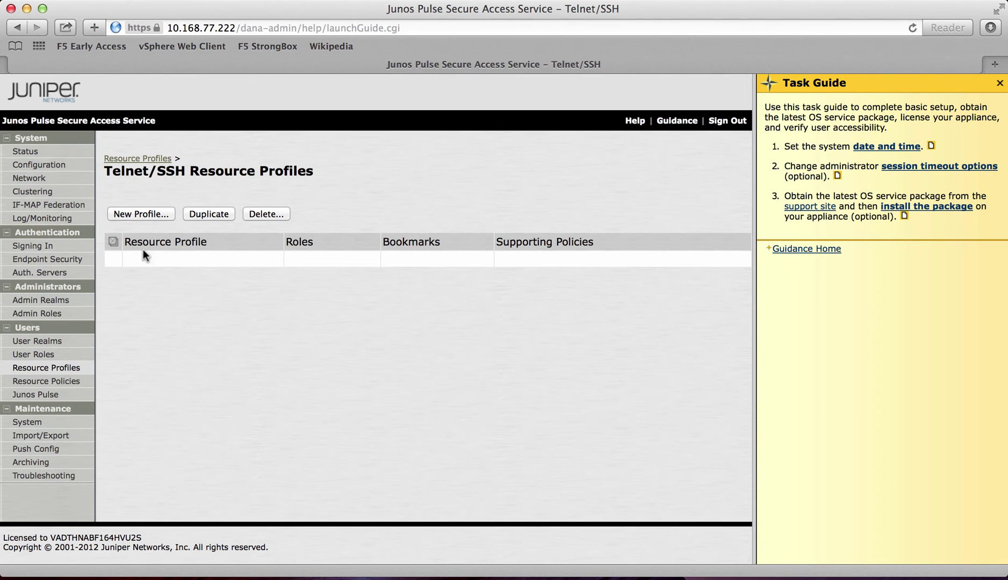
click(143, 213)
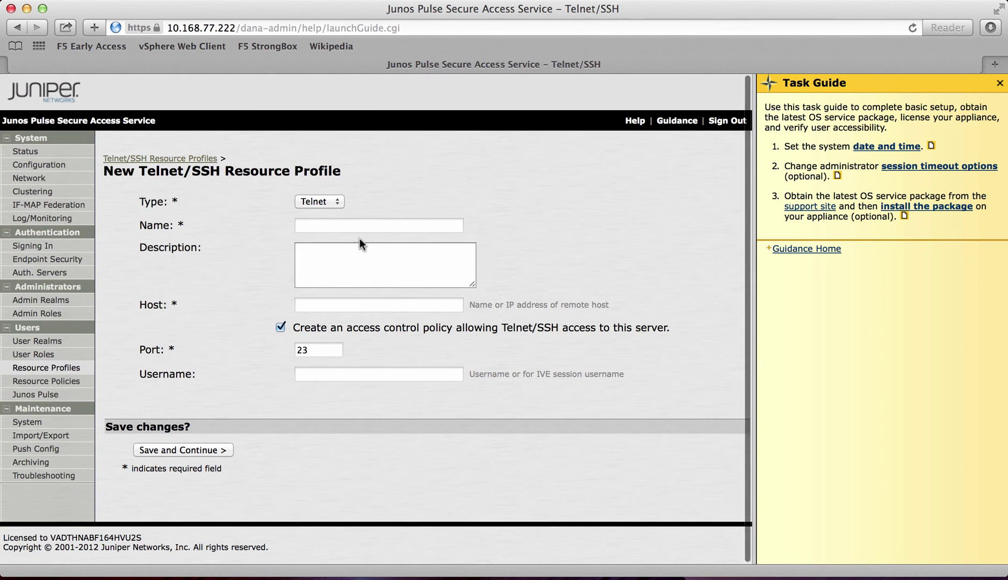
Step: Make it an SSH profile named 'f5 box' for host 10.18.4.30
click(337, 198)
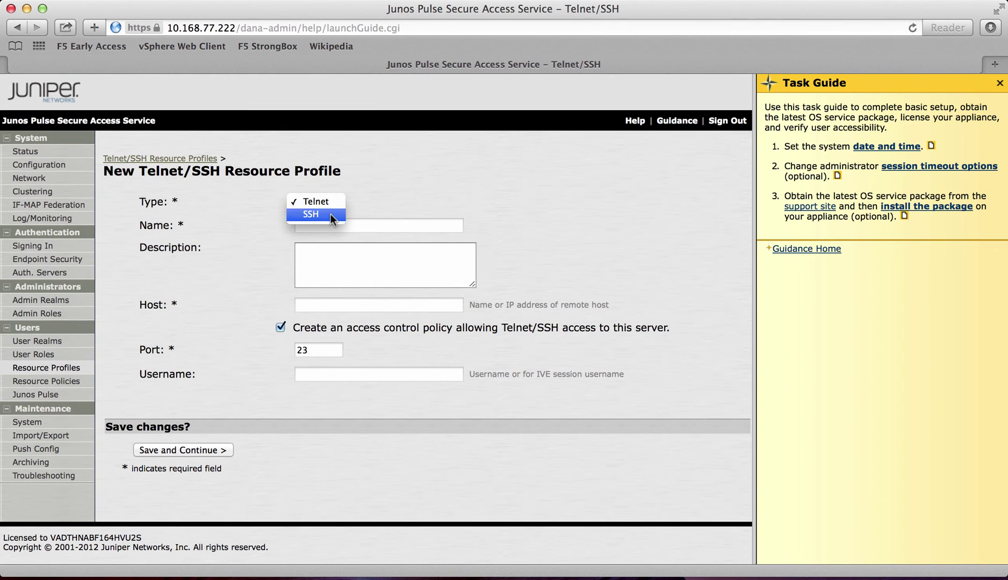
click(331, 214)
click(358, 222)
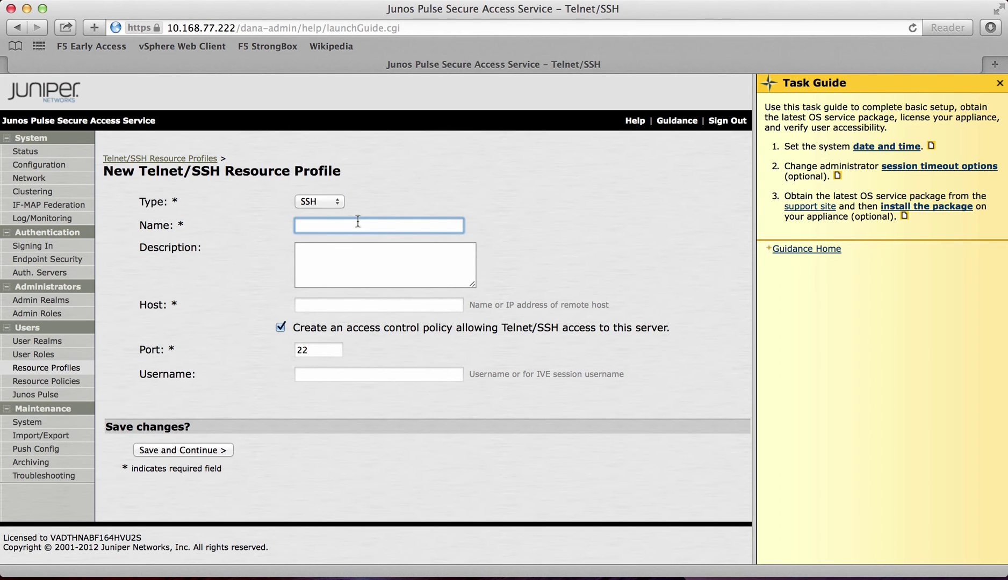
text(f5 box)
click(374, 304)
text(10.18.4.30)
click(592, 268)
Step: Set the SSH session username to root
scroll(435, 328, down, 1)
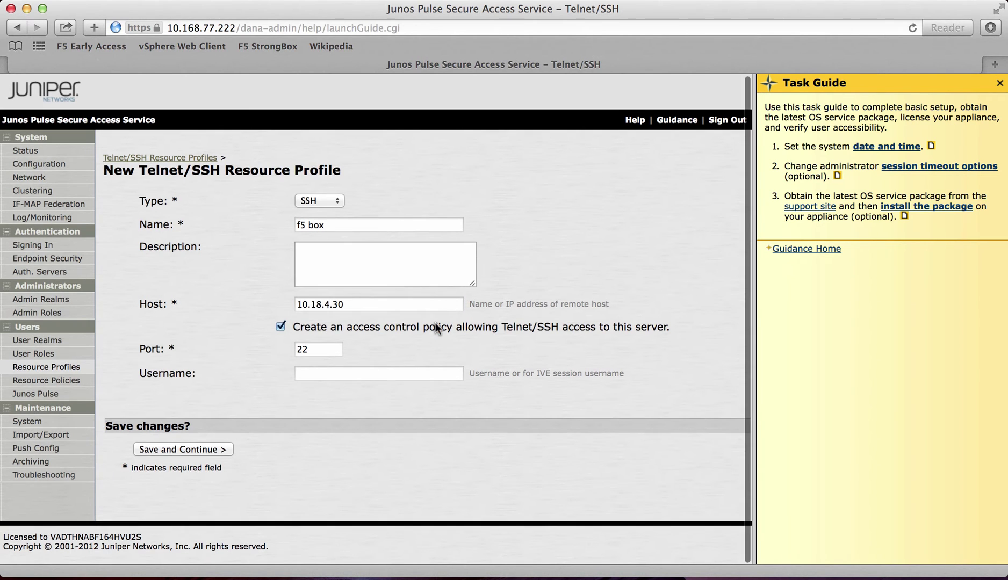
click(368, 372)
text(root)
click(386, 392)
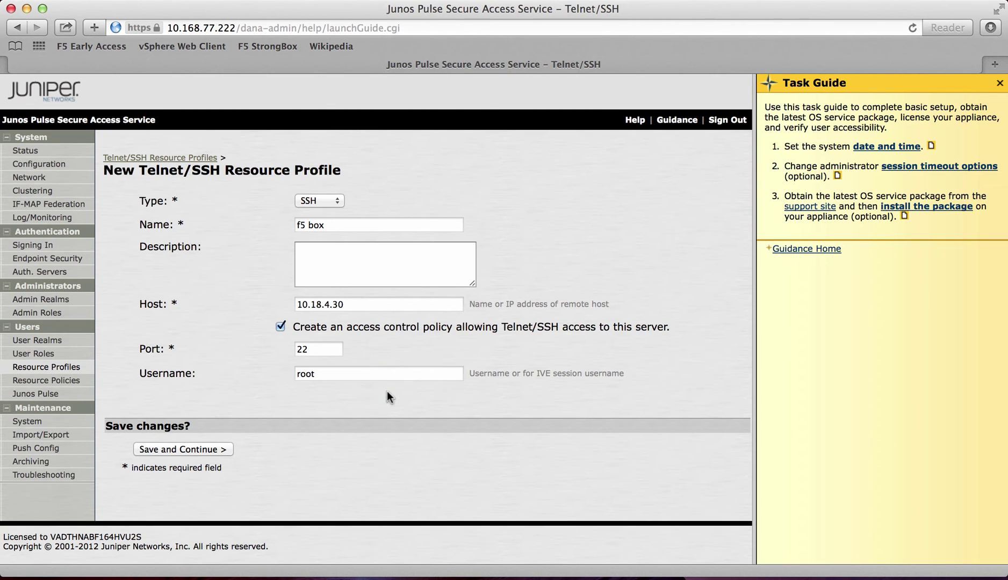
Step: Save the f5 box profile and assign it to the Users role
click(193, 449)
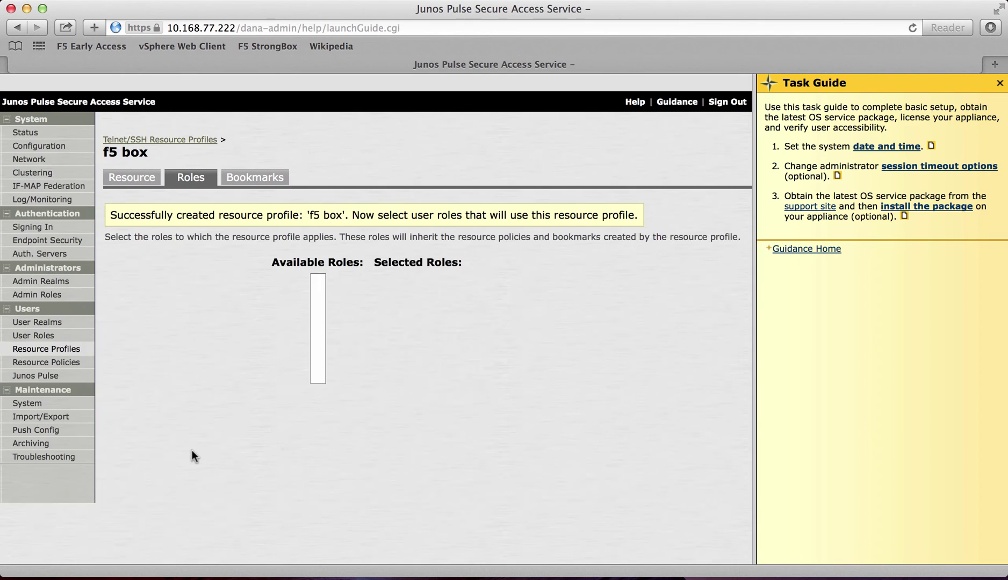
click(318, 309)
click(392, 333)
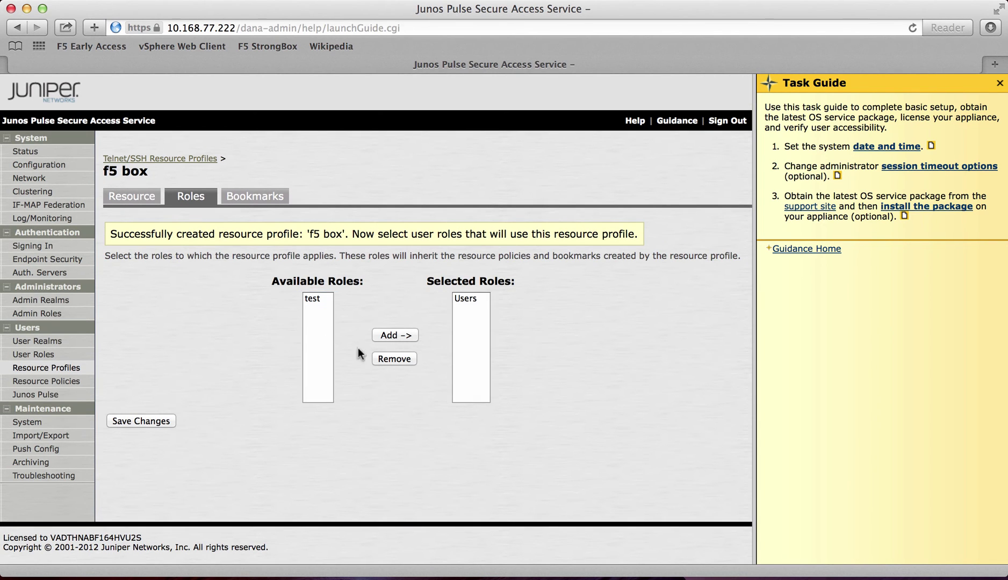
click(157, 421)
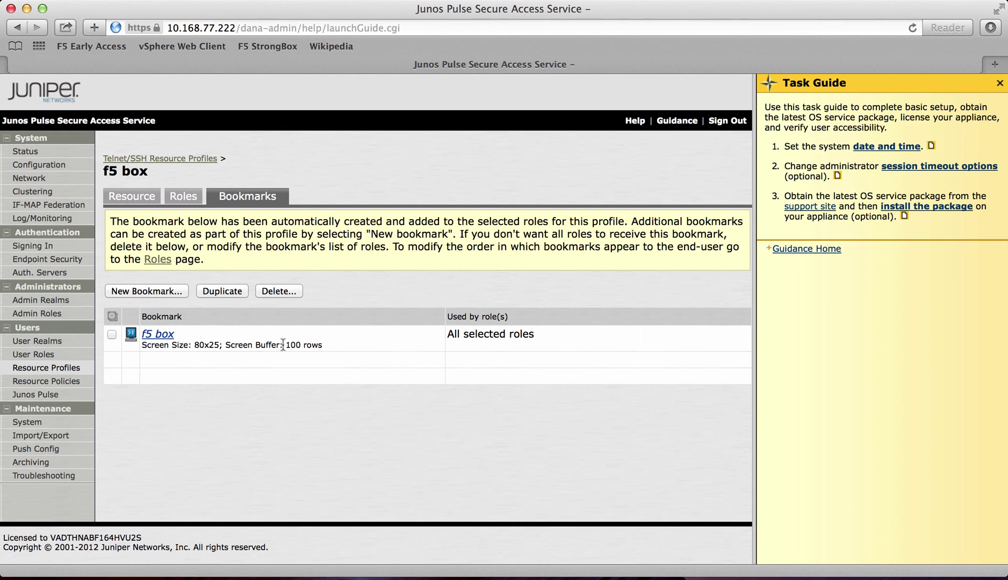
Step: Set the f5 box bookmark's screen size to 132x60 and save it
click(165, 339)
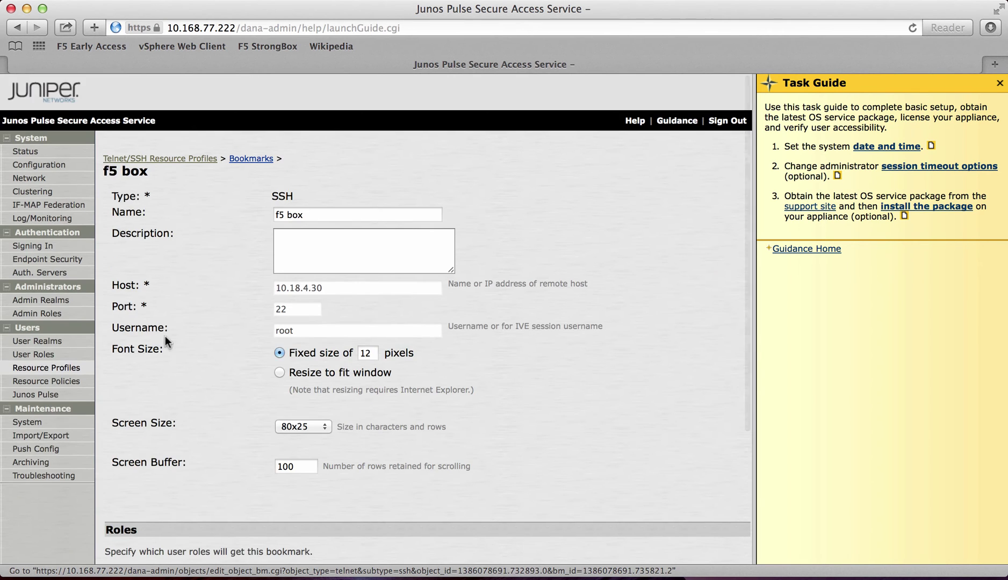
scroll(250, 376, down, 3)
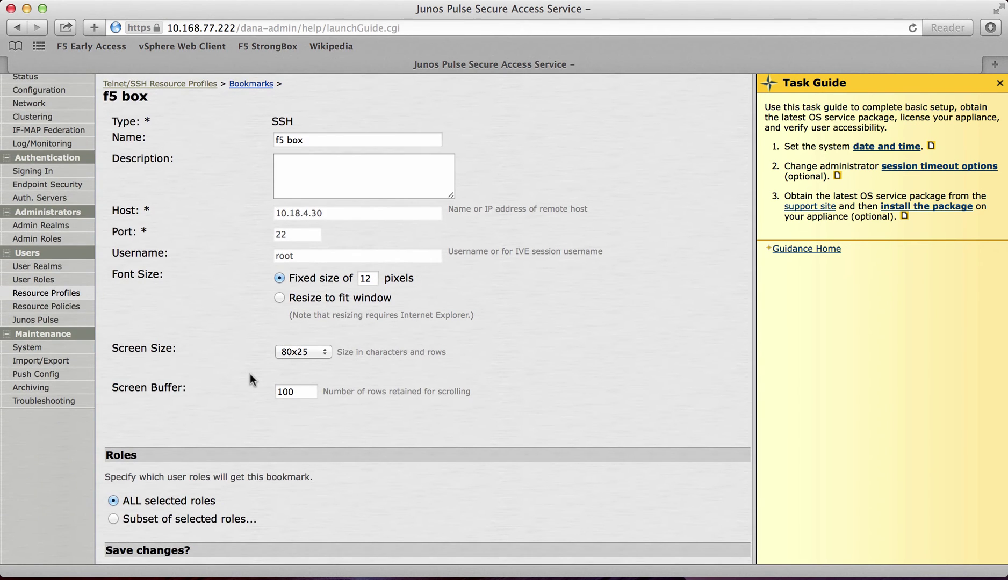
click(310, 351)
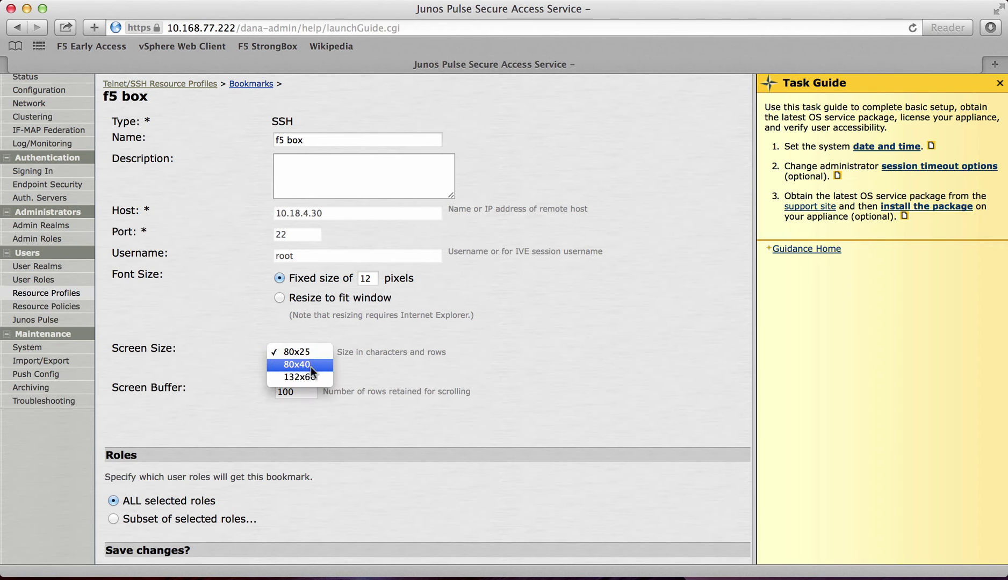
click(311, 376)
scroll(251, 392, down, 5)
scroll(252, 392, up, 5)
scroll(247, 382, down, 5)
click(186, 469)
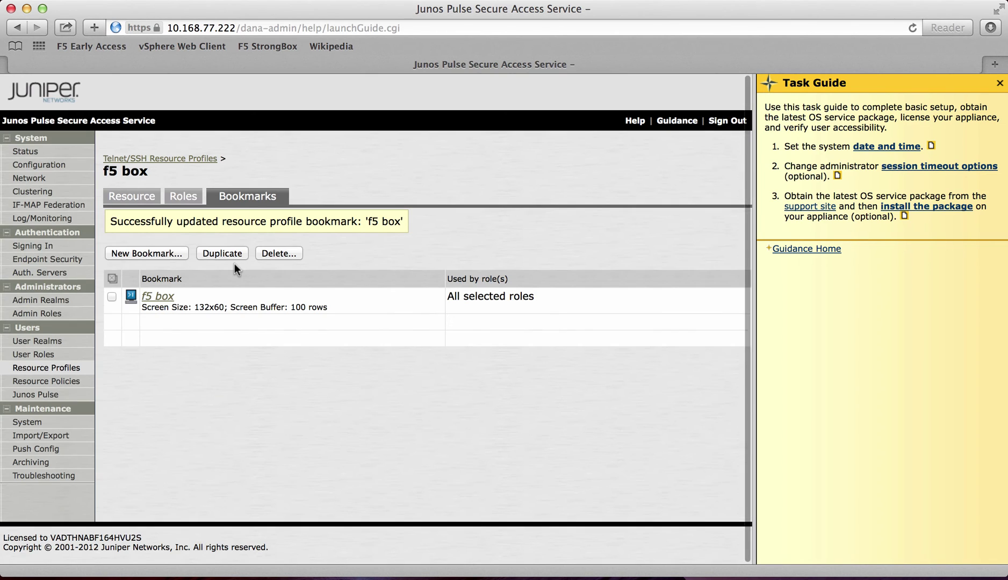
Step: Open the Users role and save its Web, Telnet/SSH and Terminal Services access features
click(27, 355)
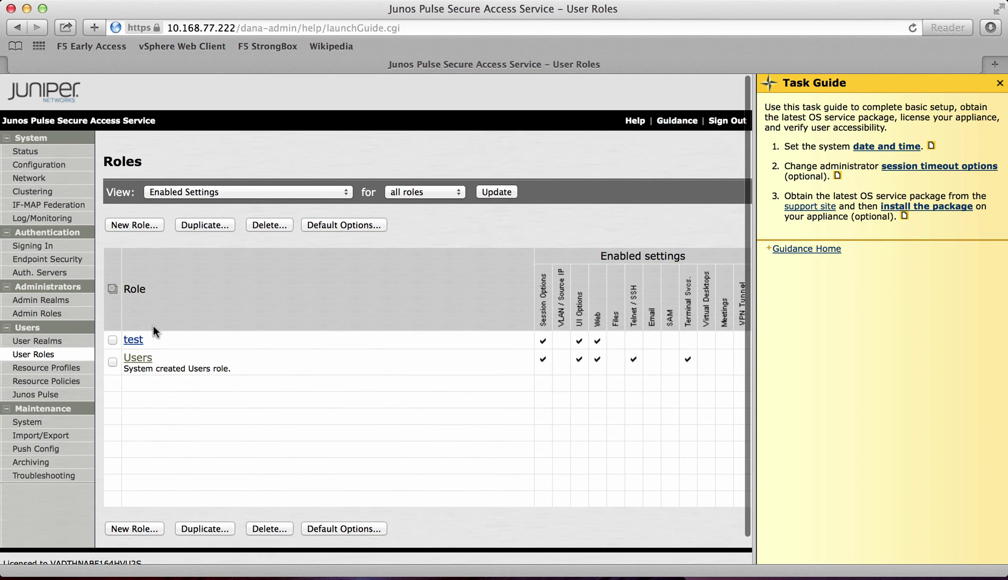
click(138, 359)
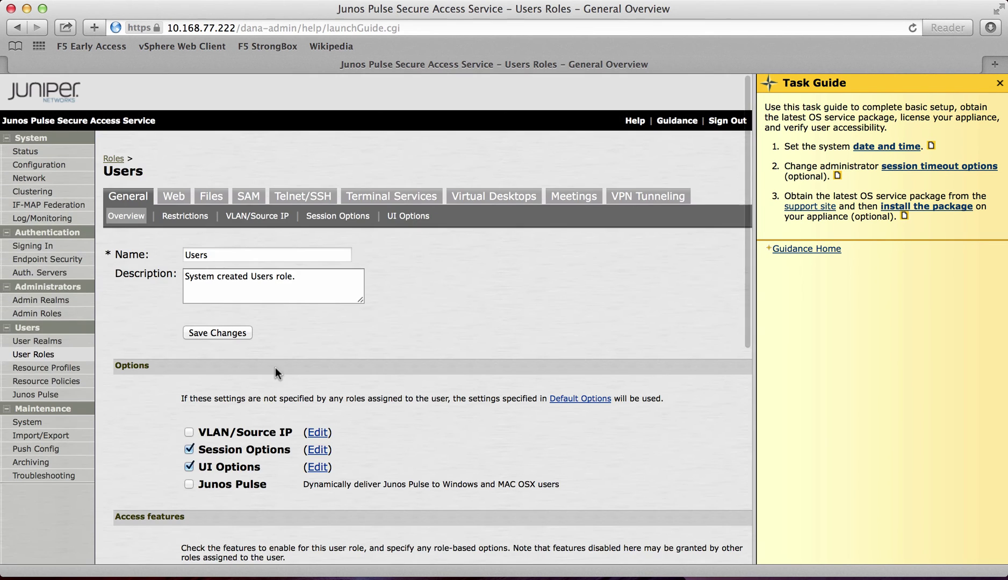
scroll(285, 367, down, 5)
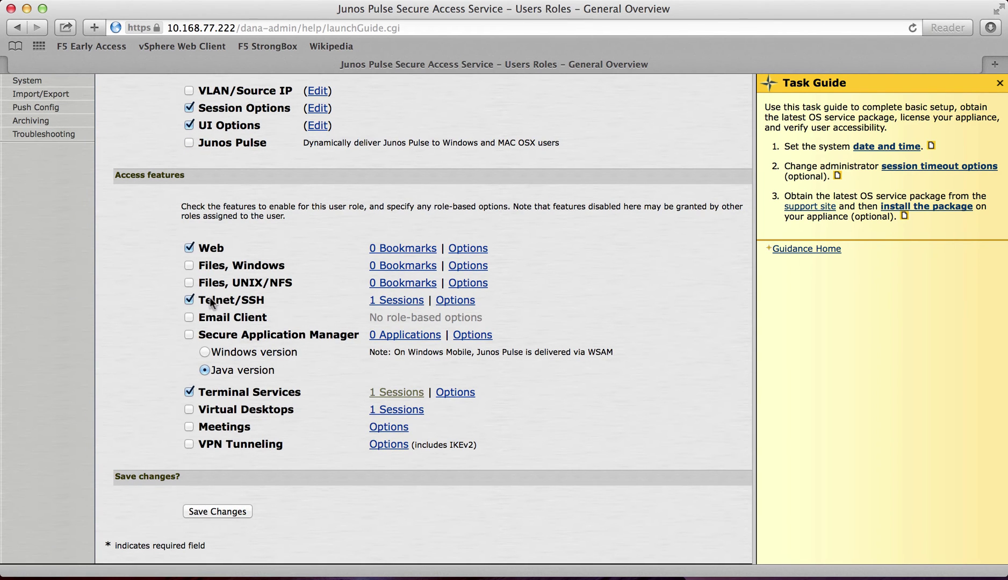
scroll(301, 346, down, 1)
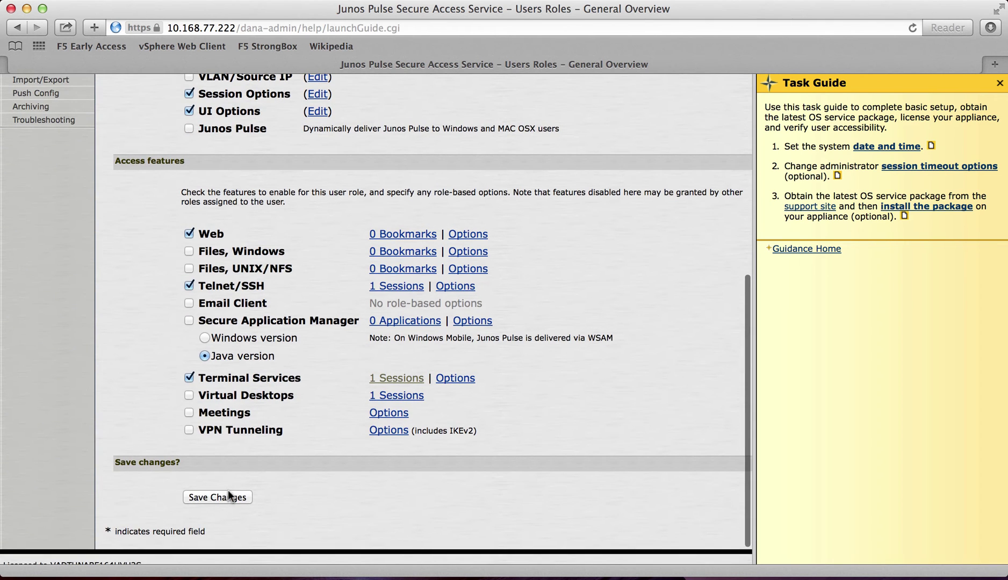
click(227, 502)
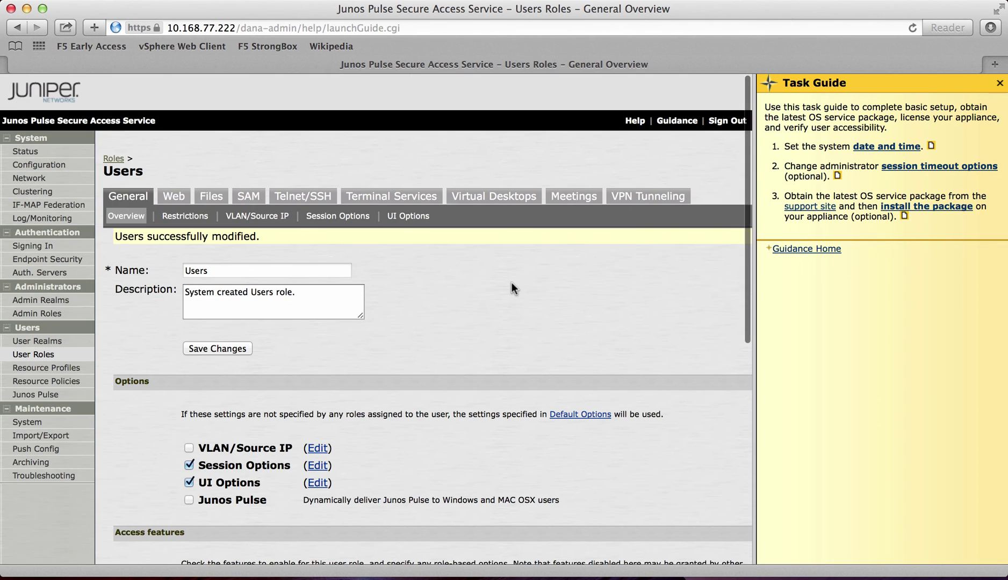
Step: Sign out of administration and load the default user sign-in page
click(728, 121)
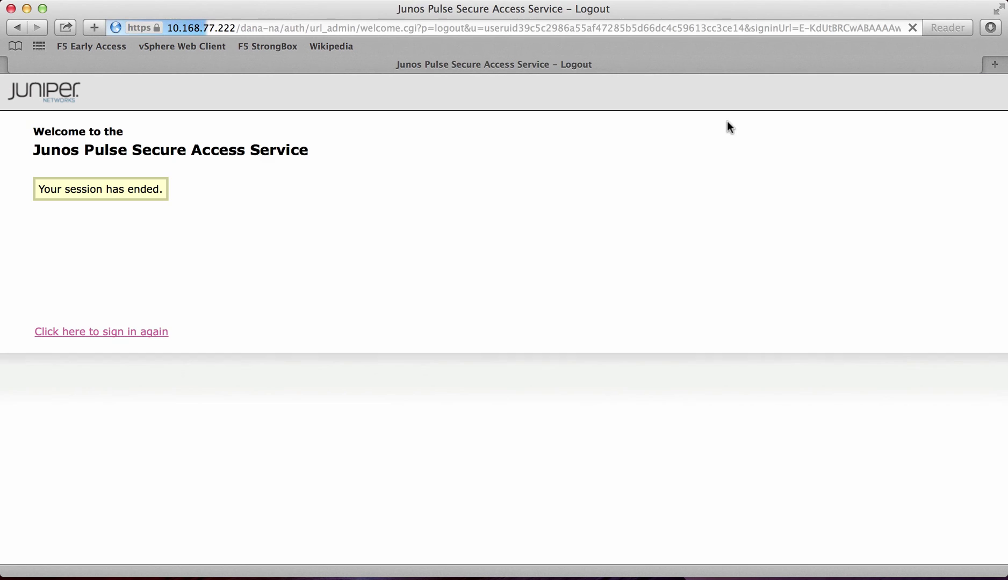
drag(242, 28, 913, 27)
key(Delete)
key(Return)
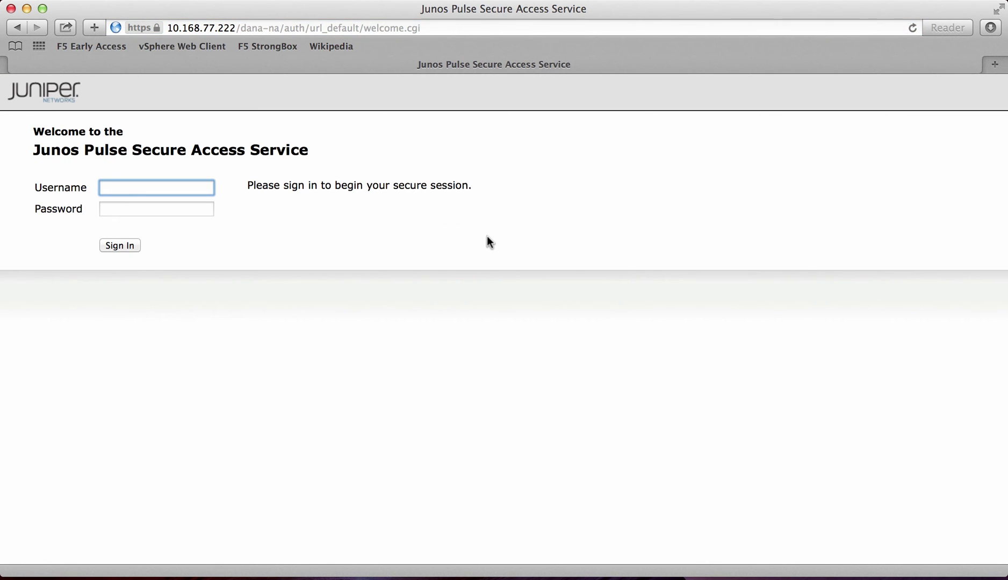
Step: Sign in to the user portal with the end user's username and password
text(andrewc)
key(Tab)
text(••••••••••)
key(Return)
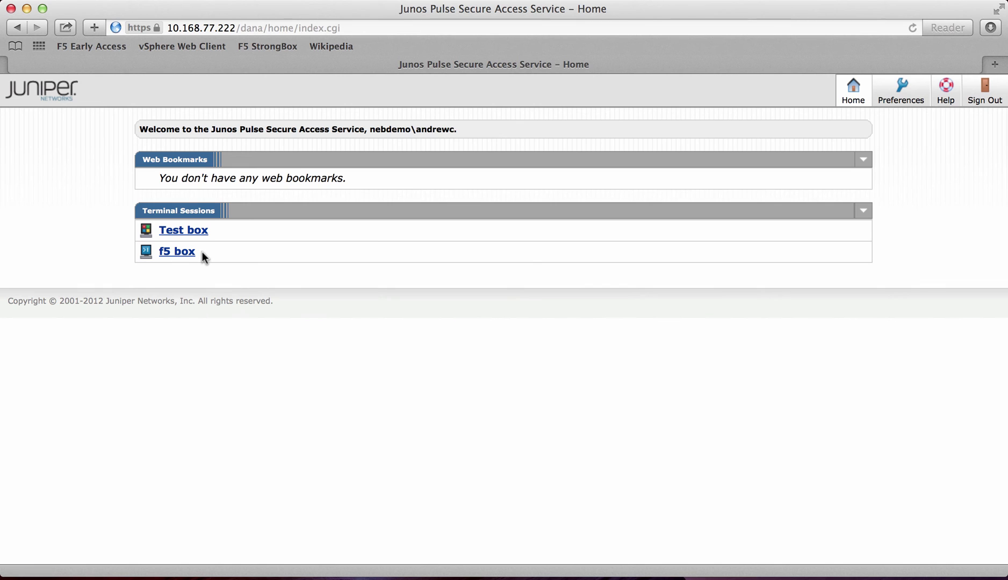
Step: Launch the Test box session and accept the risk to run the HOBLink applet
click(193, 231)
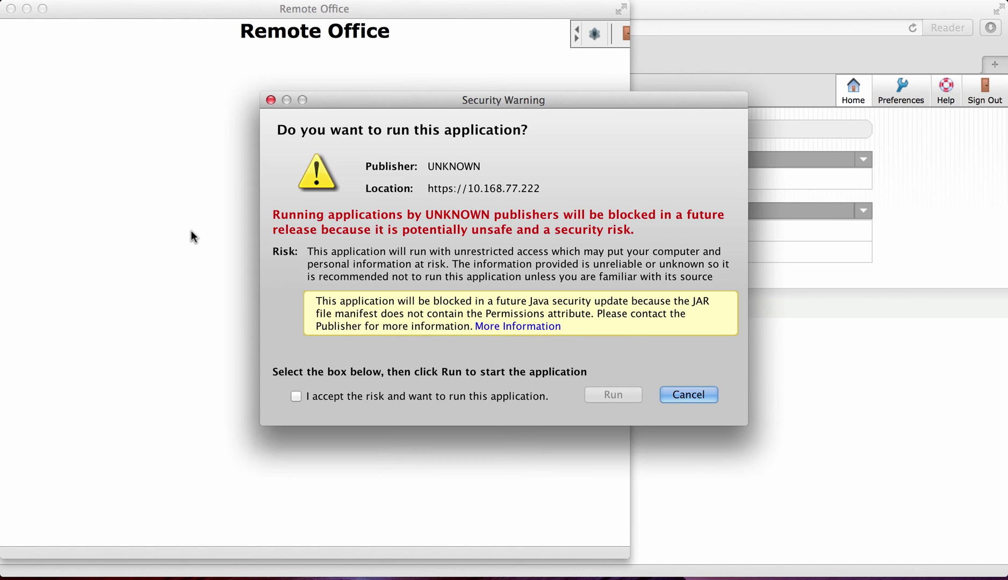
click(296, 396)
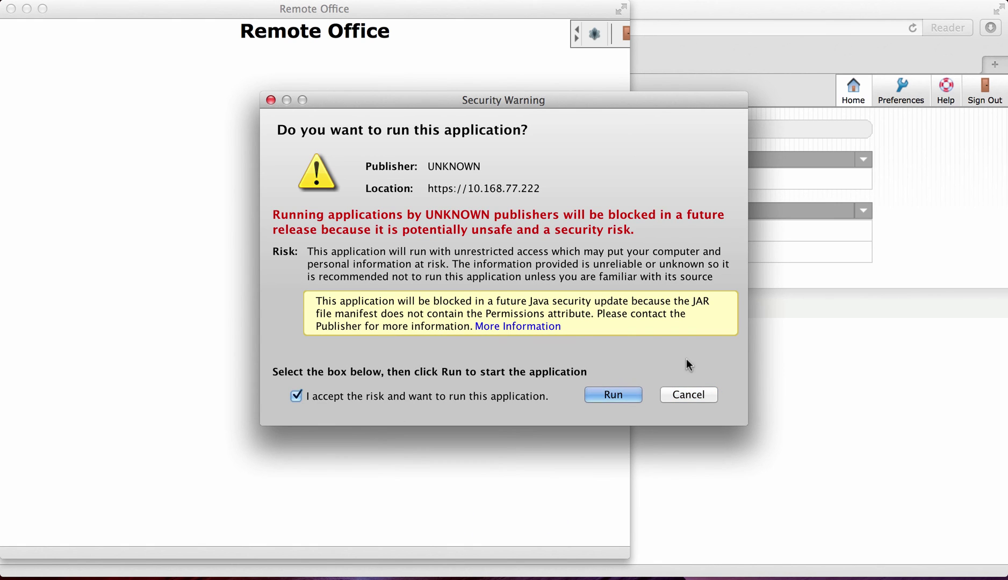
click(613, 395)
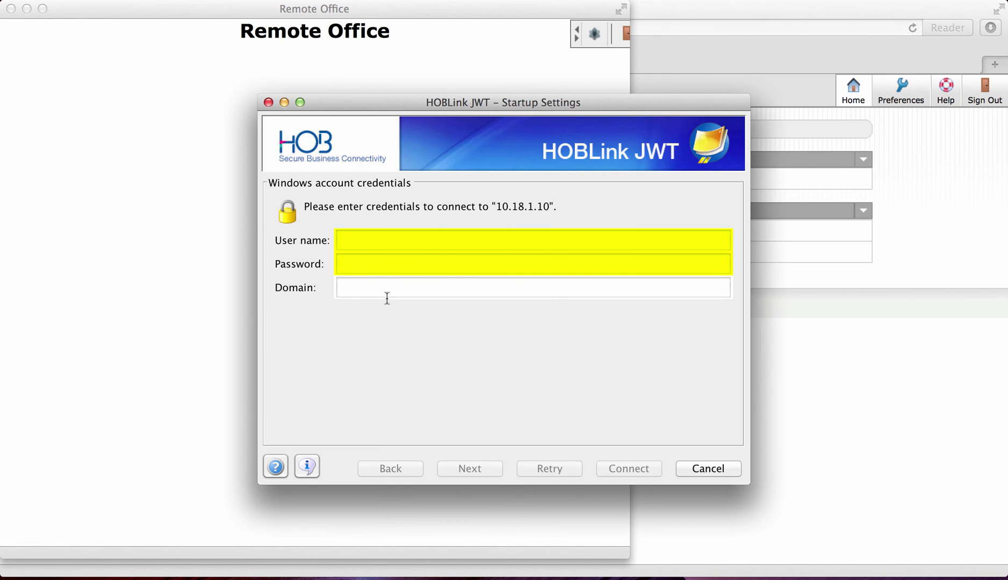
Step: Connect to 10.18.1.10 with the Windows user name, password and domain
click(441, 237)
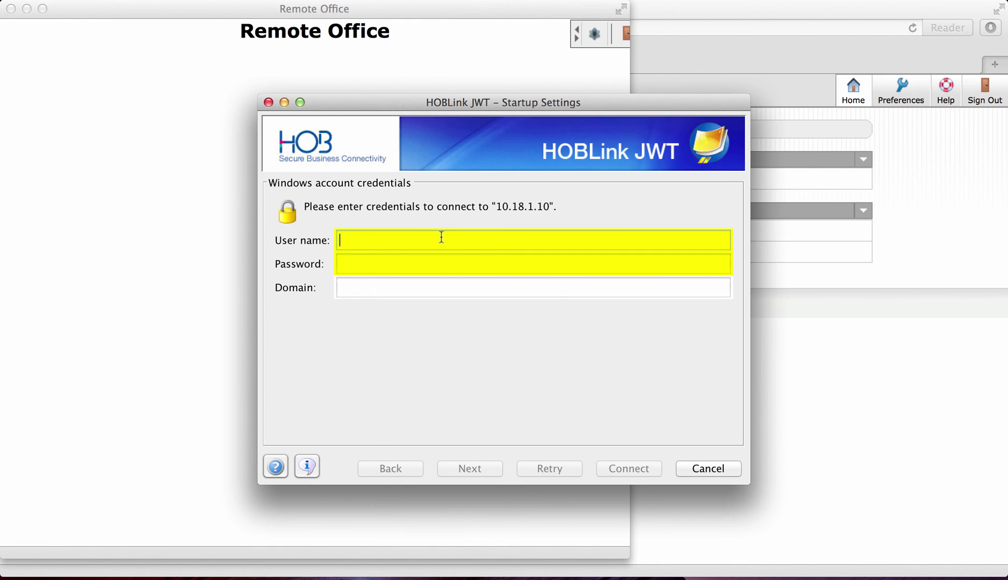
text(andrewc)
key(Tab)
text(**********)
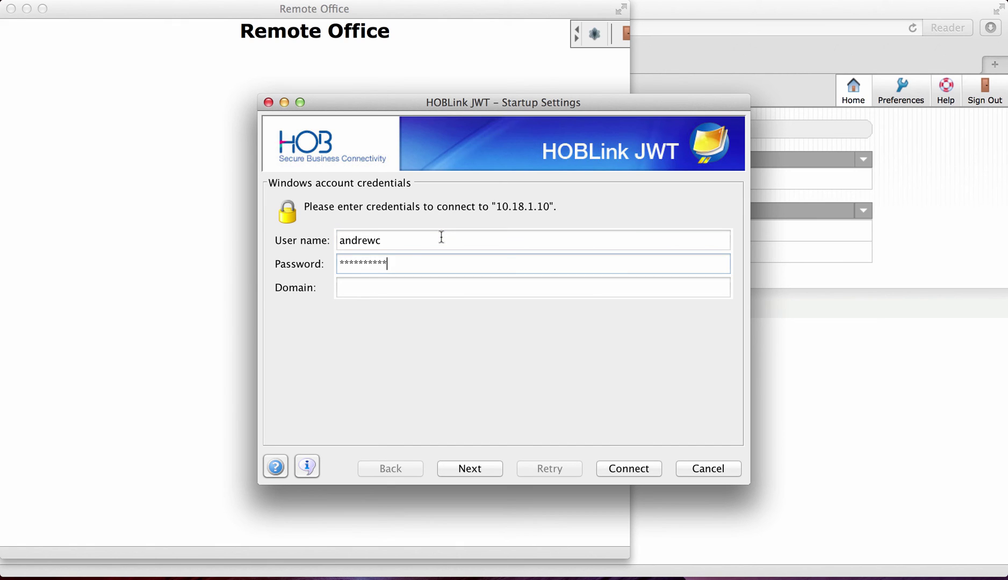
key(Tab)
text(nebdemo)
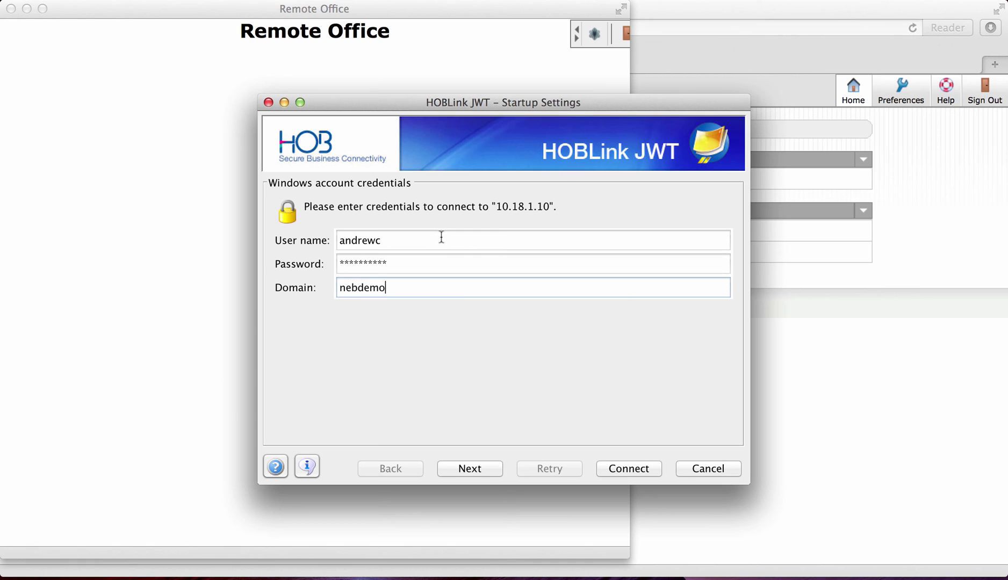
click(632, 471)
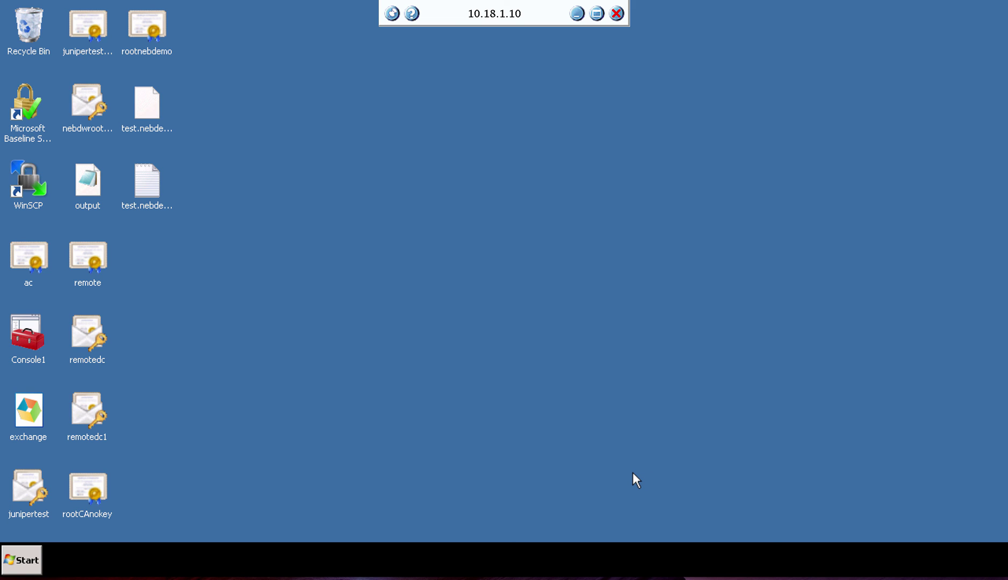
Step: Disconnect the Test box remote desktop session and return to the portal window
click(617, 15)
click(601, 320)
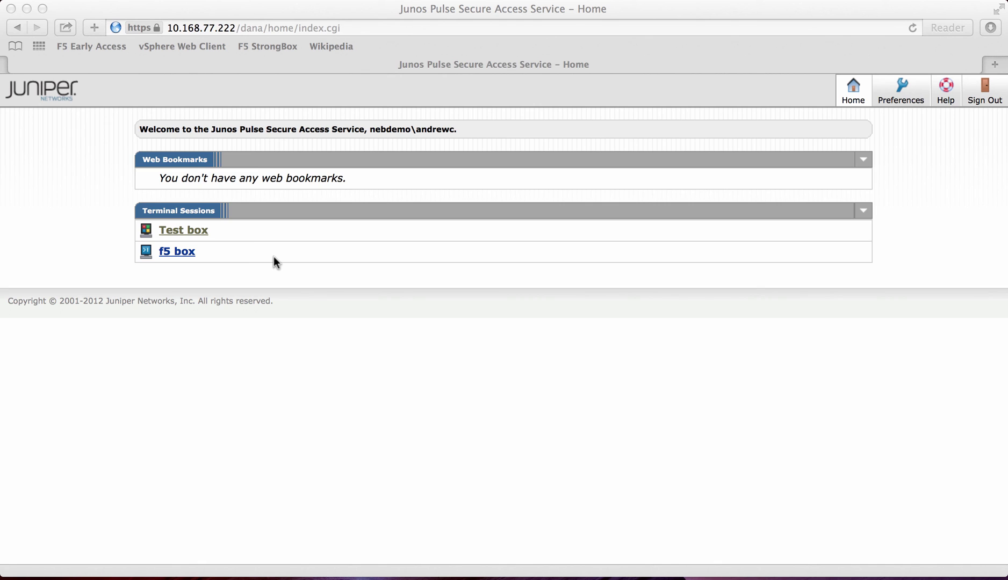
click(254, 256)
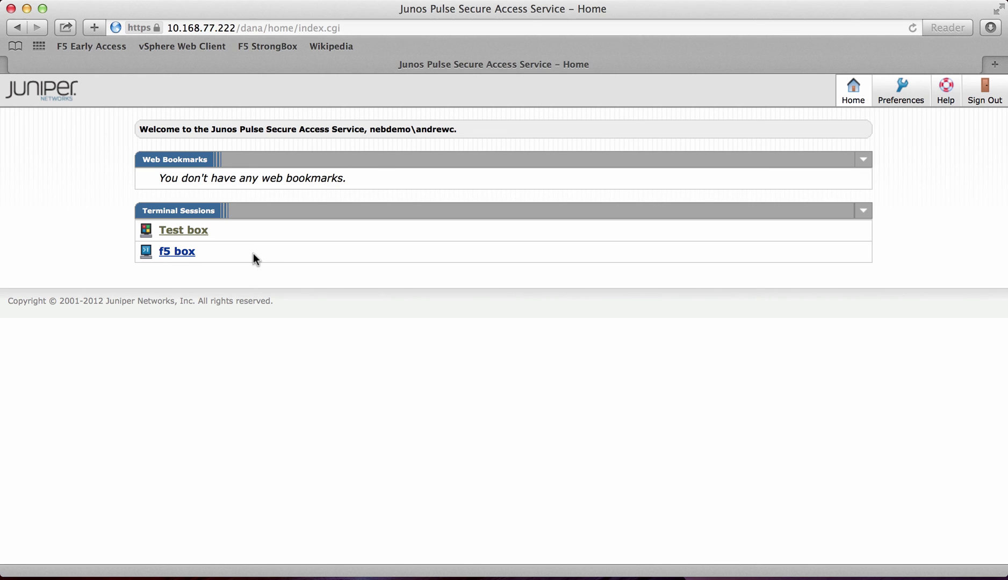
Step: Launch the f5 box SSH session to 10.18.4.30, log in as root, quit, and stop the terminal
click(188, 254)
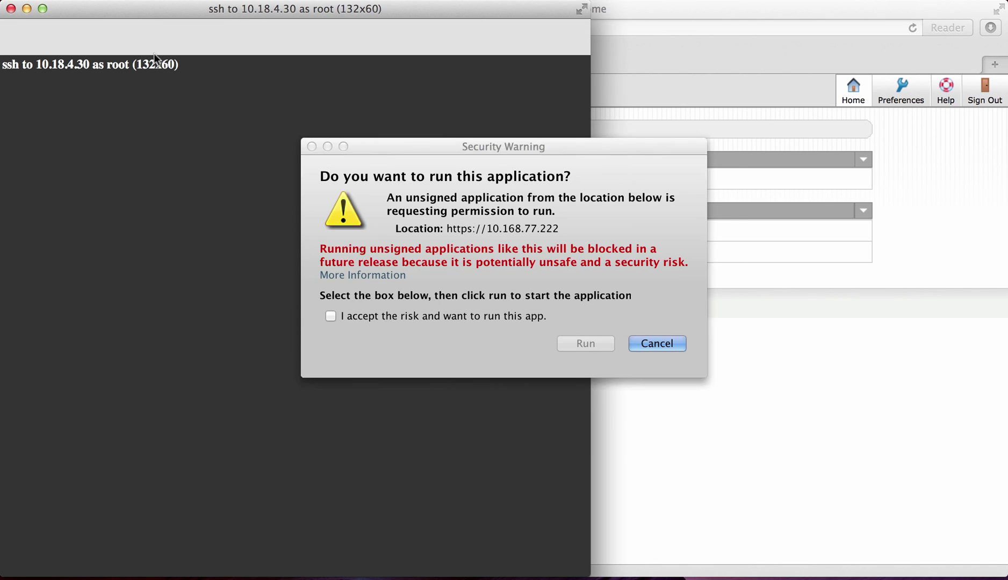
click(331, 316)
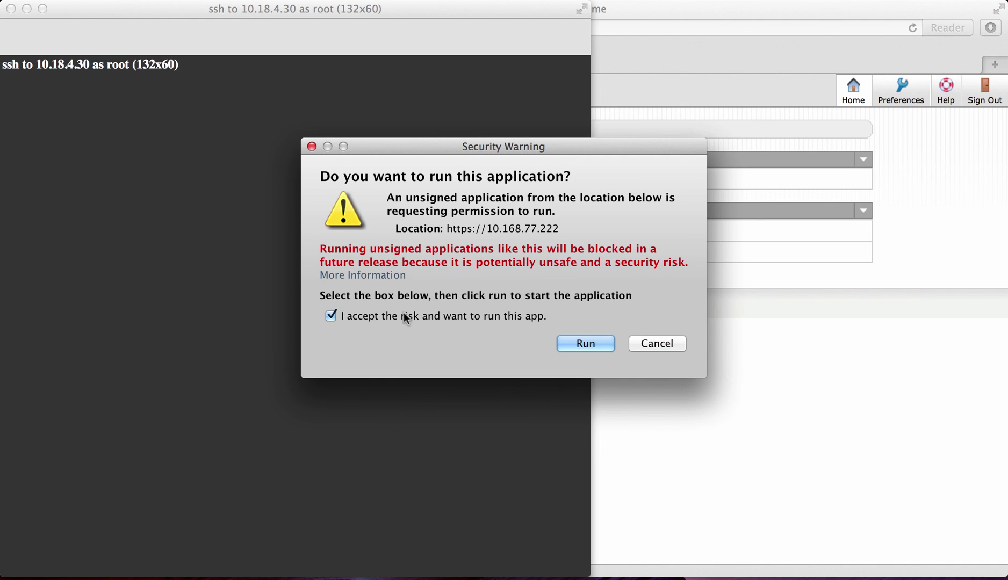
click(591, 342)
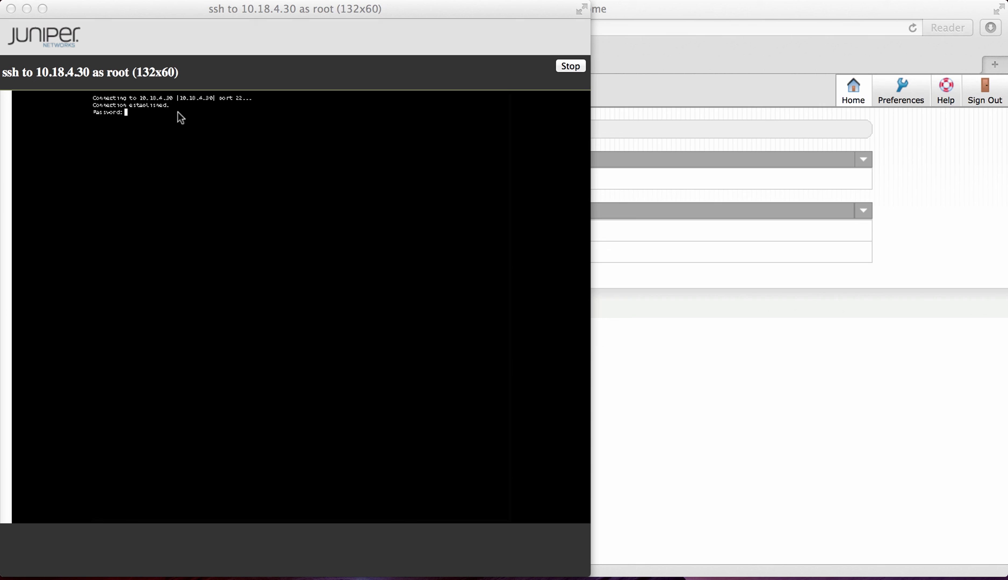
click(177, 111)
key(Return)
key(Return)
key(Return)
key(Return)
key(Return)
key(Return)
key(Return)
key(Return)
text(quit)
key(Return)
click(564, 65)
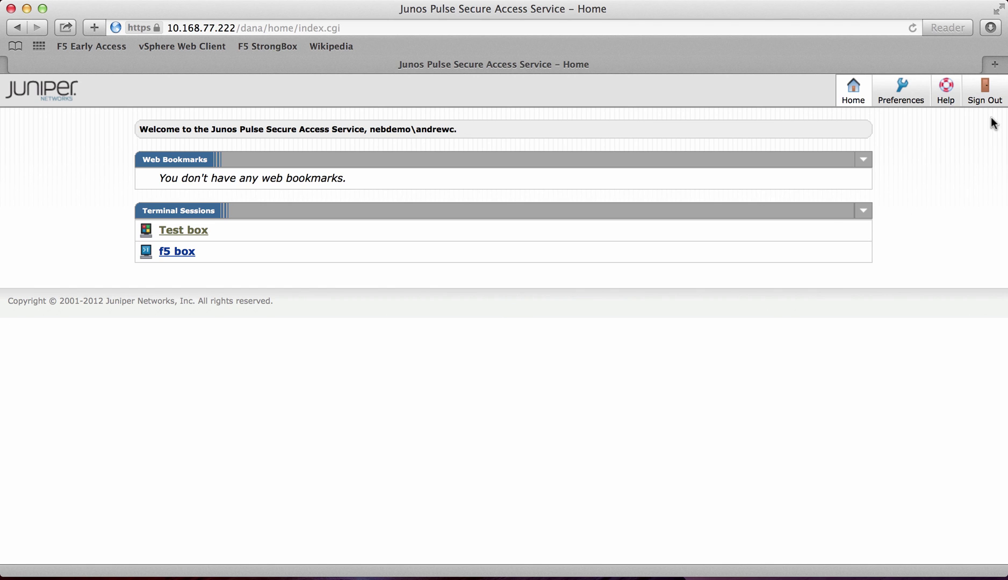
Step: Use Sign Out at the top right of the portal home page to end the user session
click(986, 99)
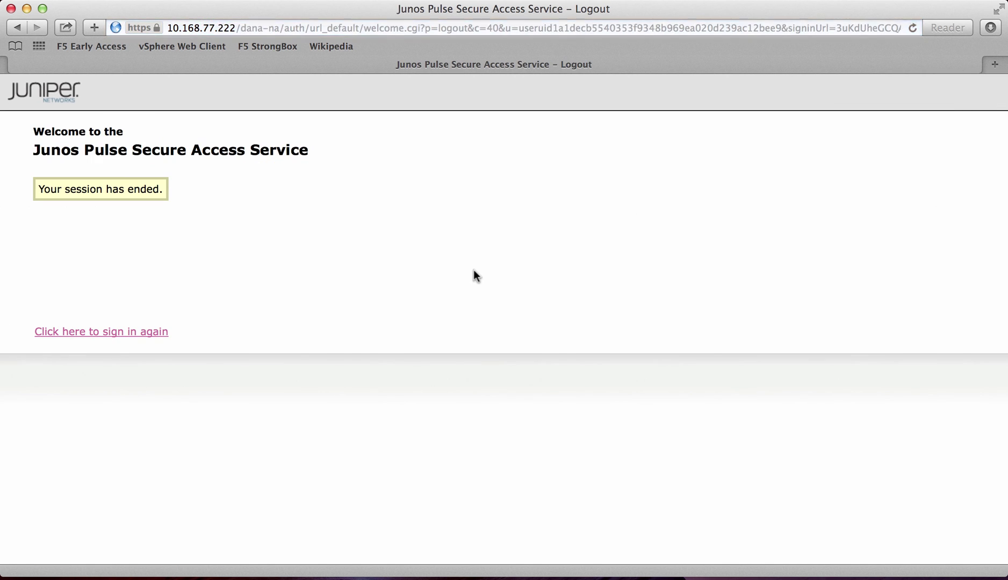